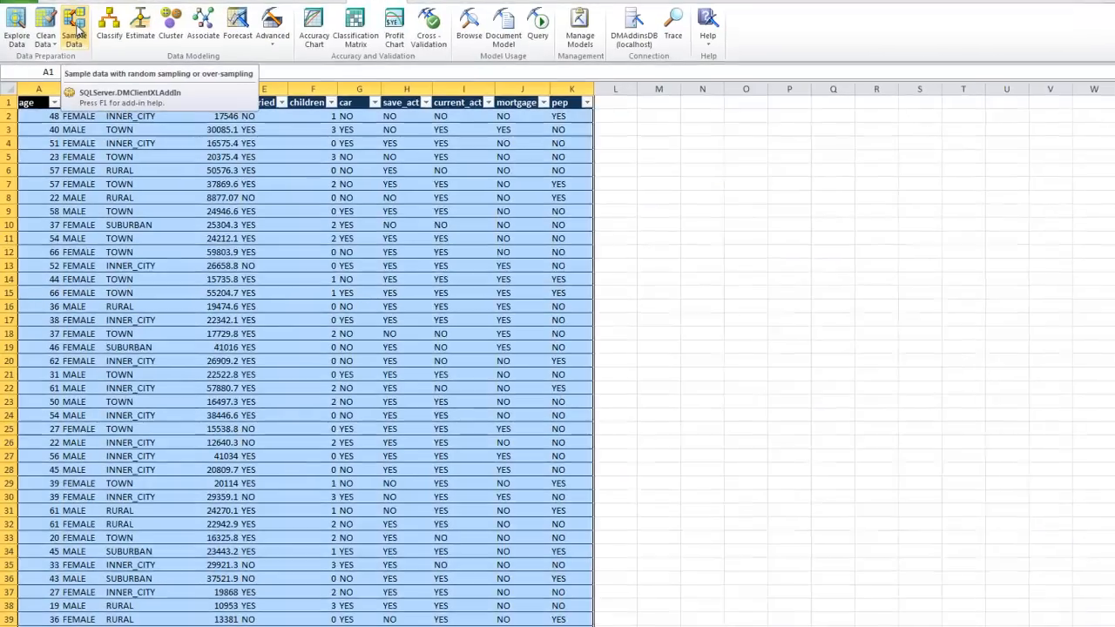
Set up a random sample of 70 percent of the rows in Table1 on the bank.arff sheet
{"action": "left_click", "coordinate": [74, 33]}
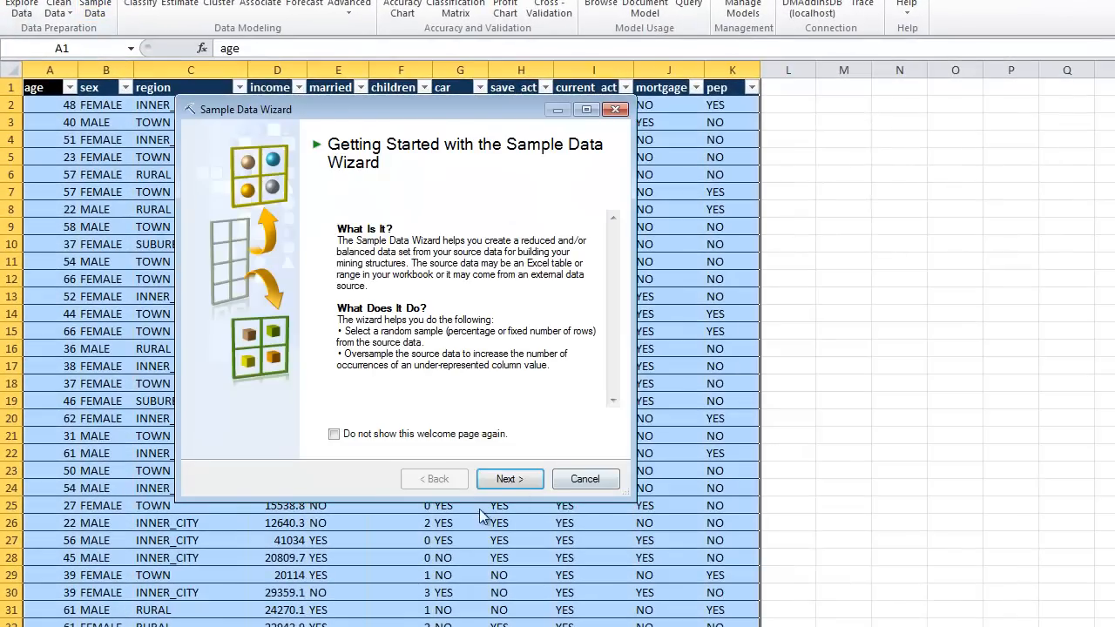
{"action": "left_click", "coordinate": [508, 479]}
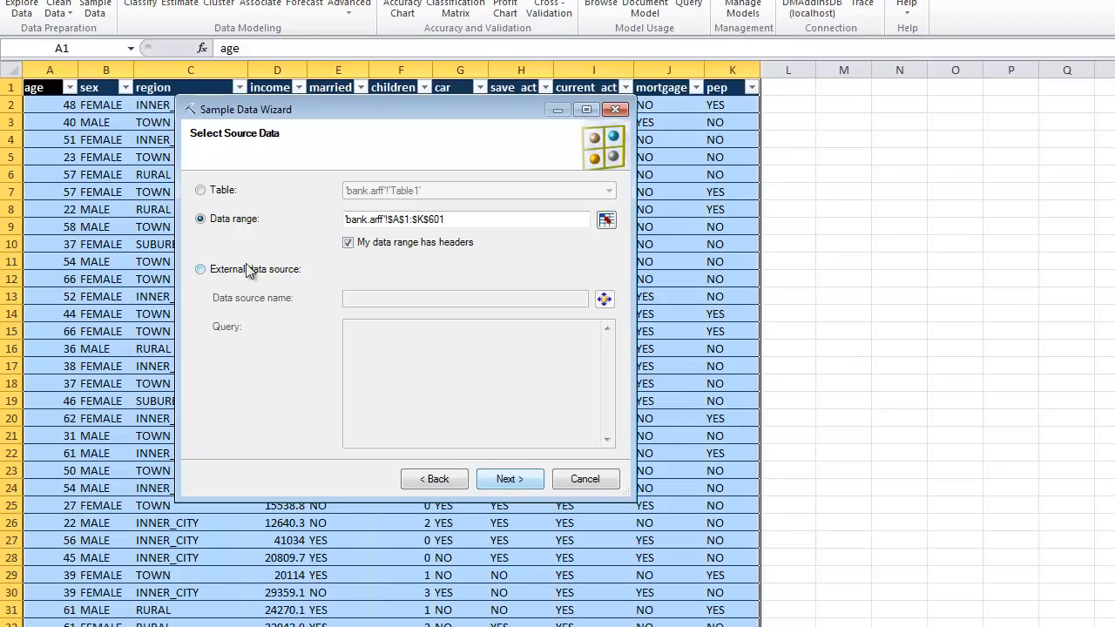
{"action": "left_click", "coordinate": [201, 191]}
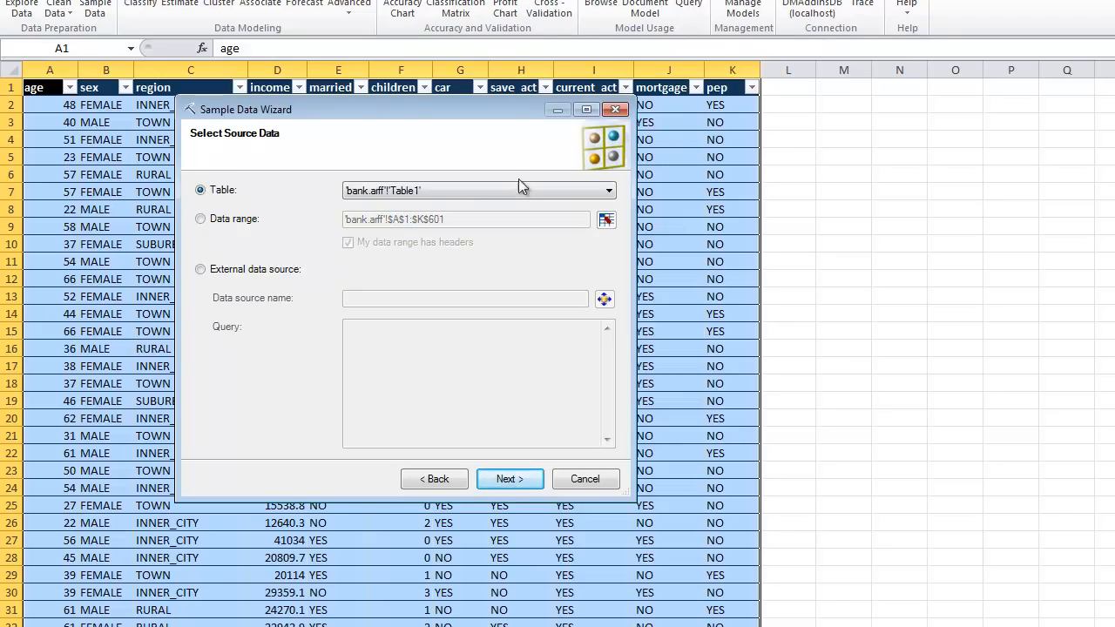
{"action": "left_click", "coordinate": [508, 480]}
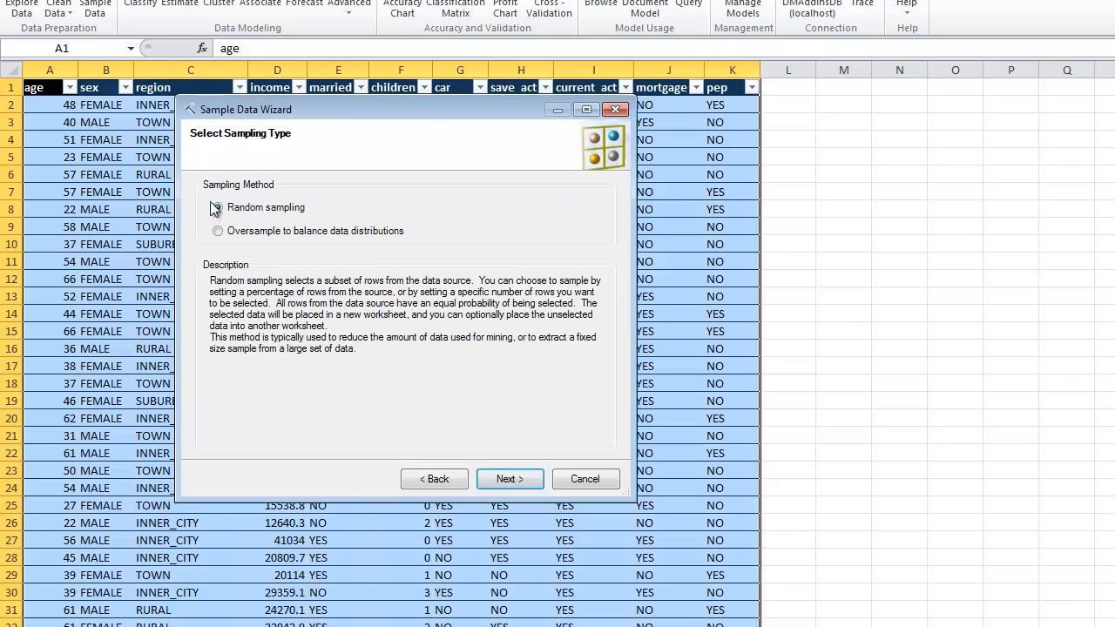
{"action": "left_click", "coordinate": [512, 482]}
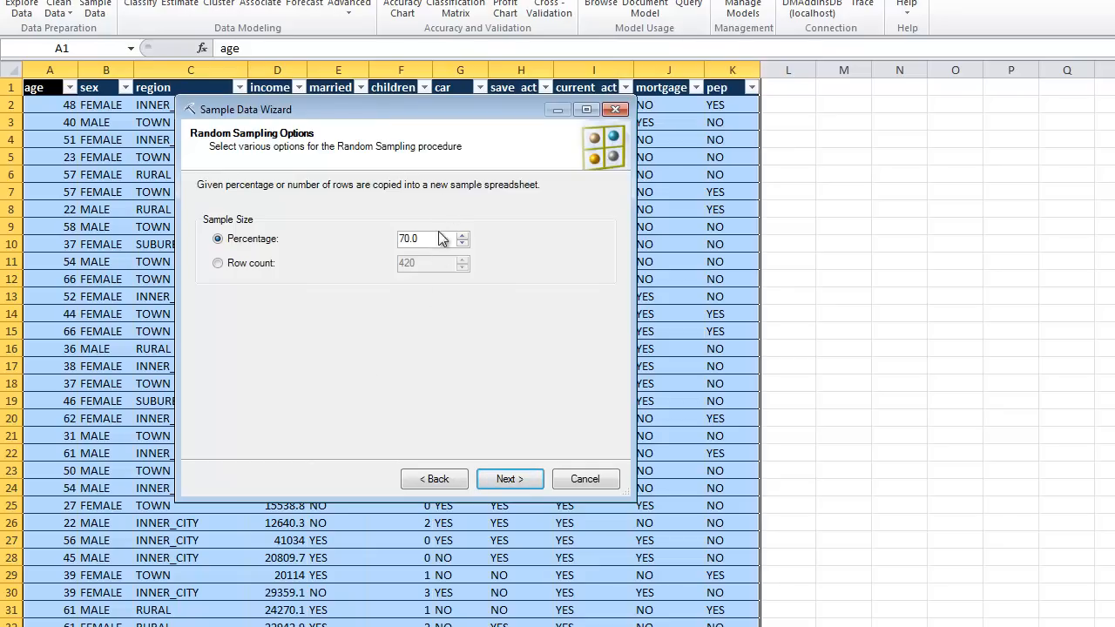
{"action": "left_click", "coordinate": [505, 484]}
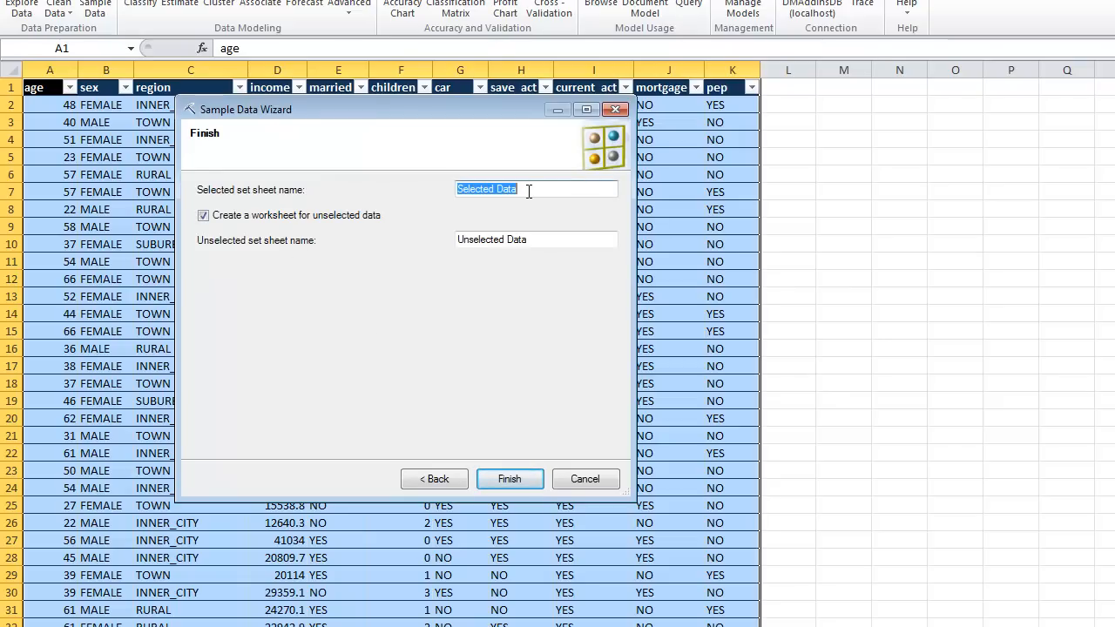
Name the selected set sheet Train and the unselected set sheet Test, and generate both sample sheets
{"action": "type", "text": "Trai"}
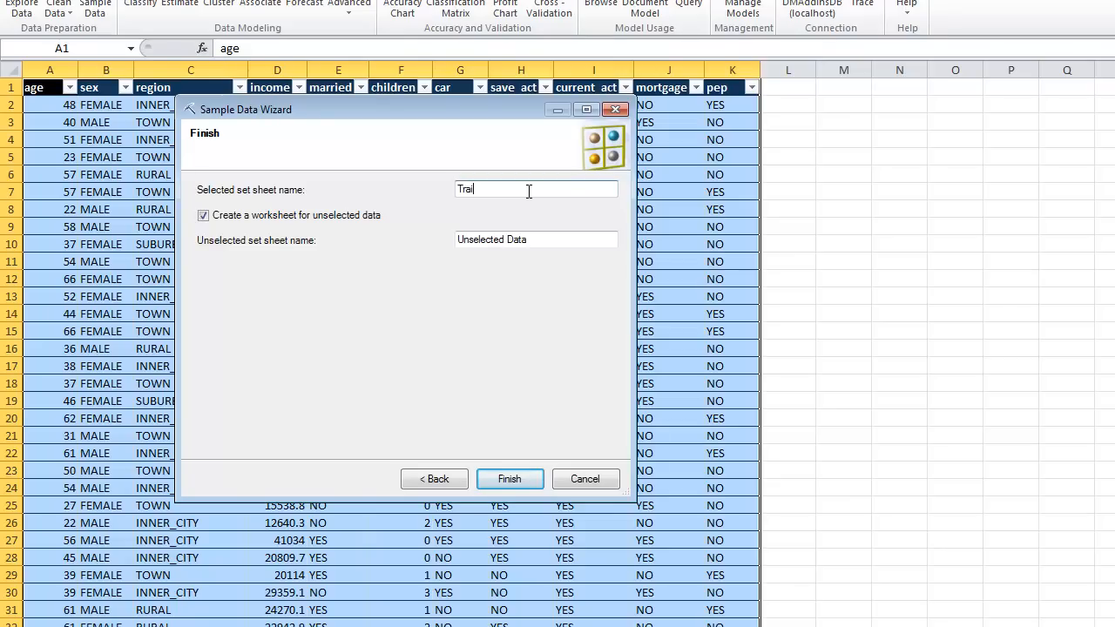
{"action": "left_click", "coordinate": [530, 240]}
{"action": "left_click_drag", "start_coordinate": [530, 239], "coordinate": [368, 251]}
{"action": "type", "text": "Test"}
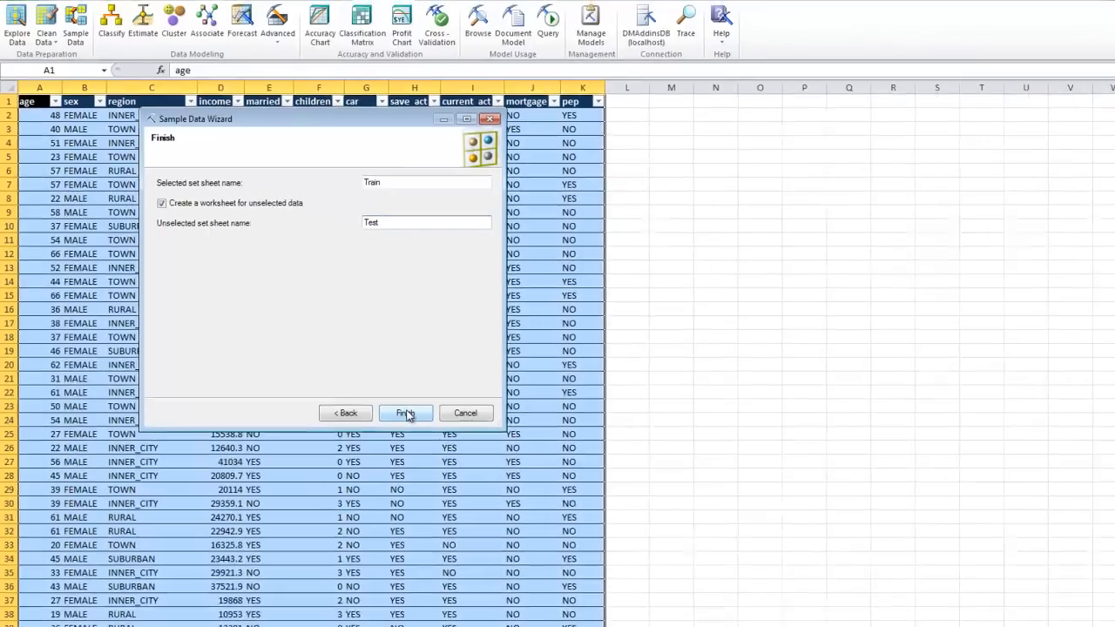
{"action": "left_click", "coordinate": [510, 479]}
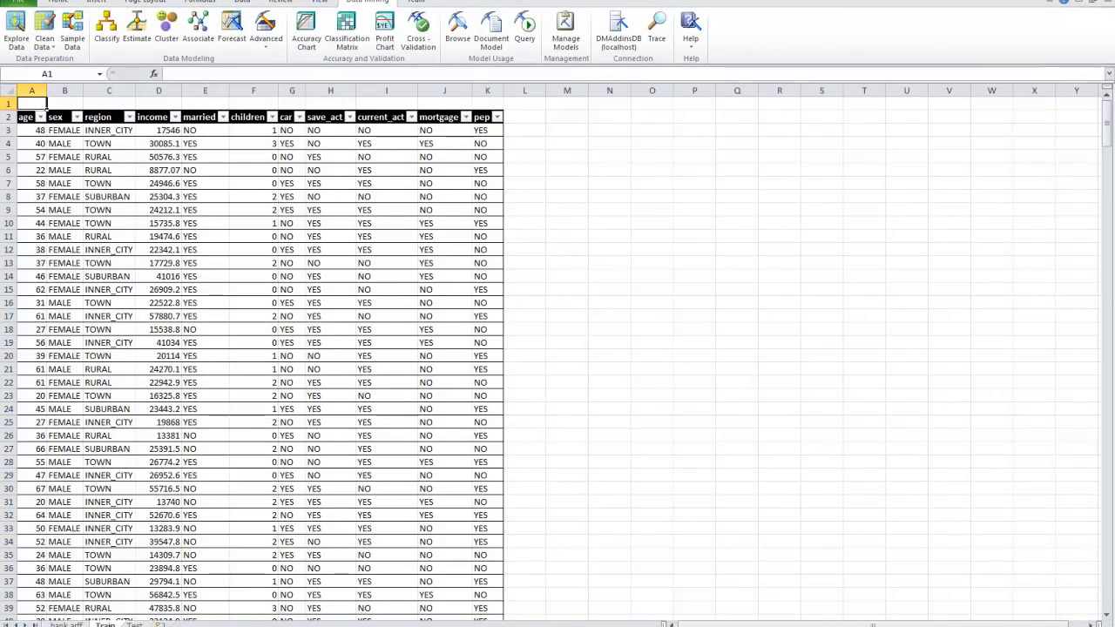
Compare the sampled rows on the Train and Test sheets, ending on the Train sheet
{"action": "left_click", "coordinate": [134, 625]}
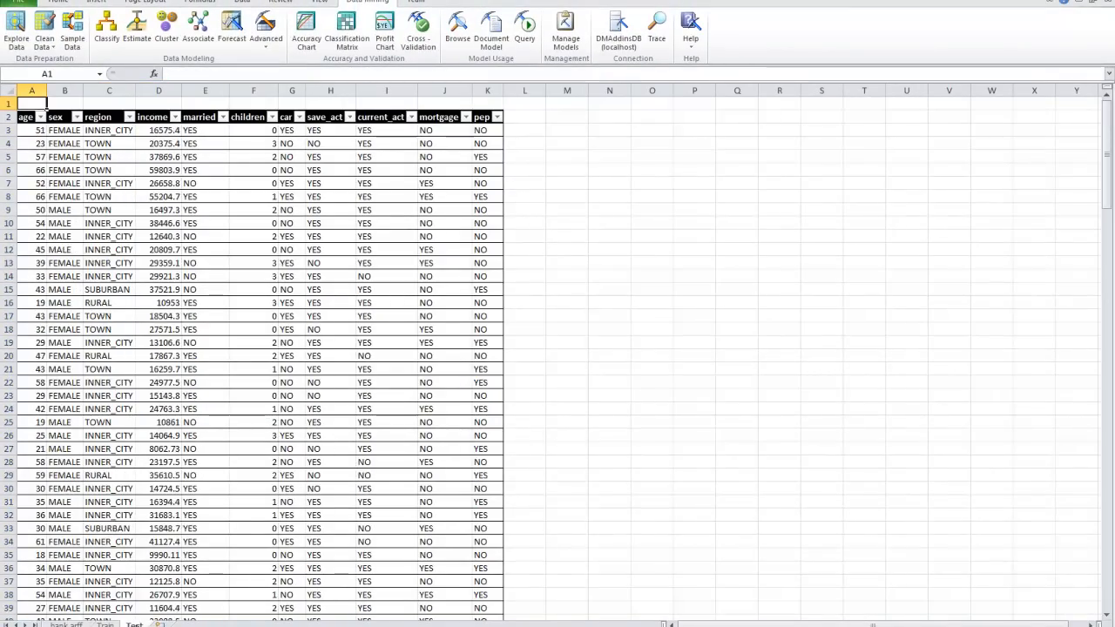
{"action": "left_click", "coordinate": [105, 625]}
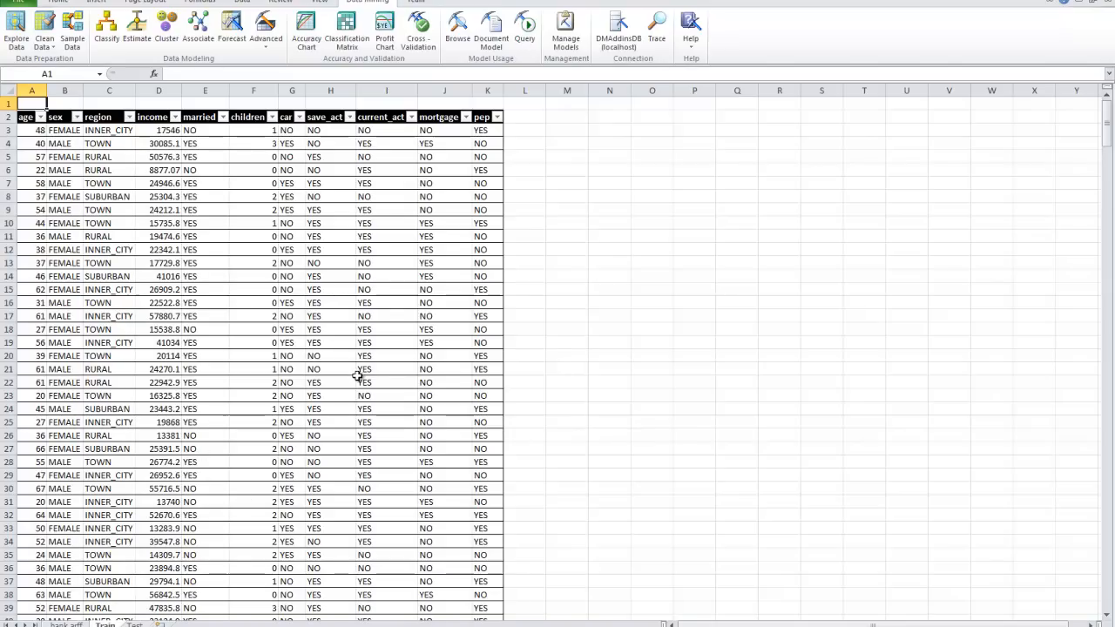
{"action": "left_click", "coordinate": [133, 625]}
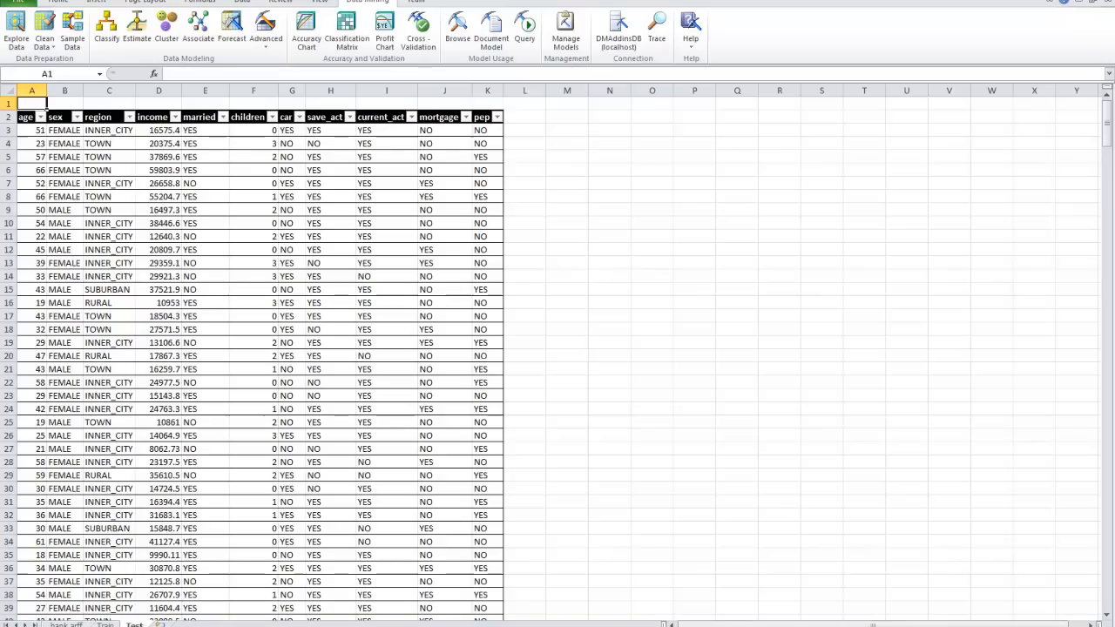
{"action": "right_click", "coordinate": [43, 489]}
{"action": "key", "text": "Escape"}
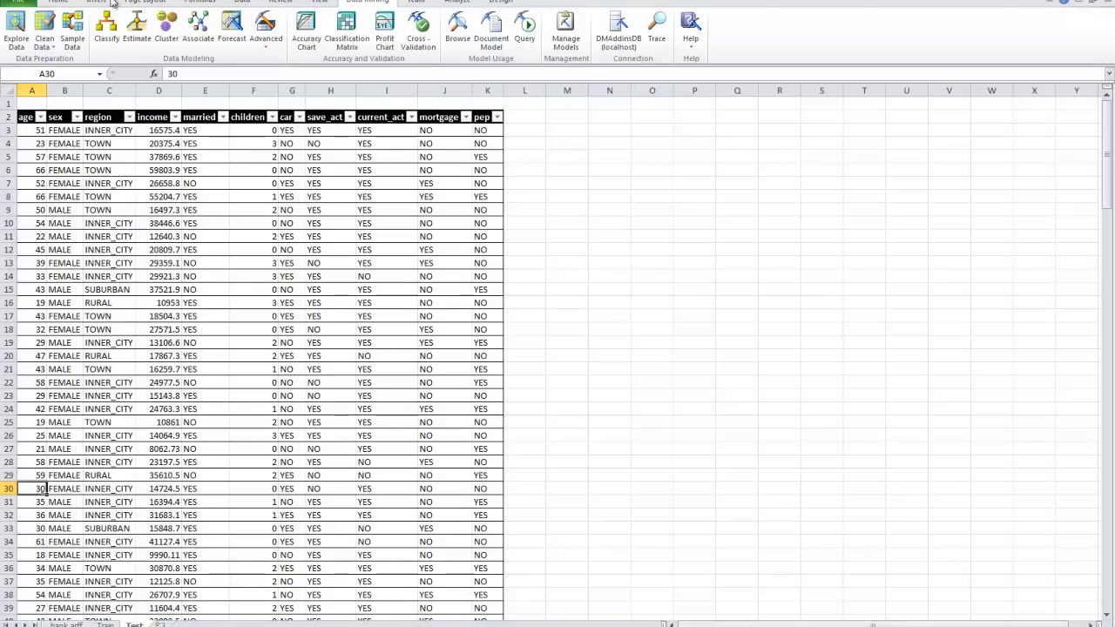
{"action": "key", "text": "ctrl+Page_Up"}
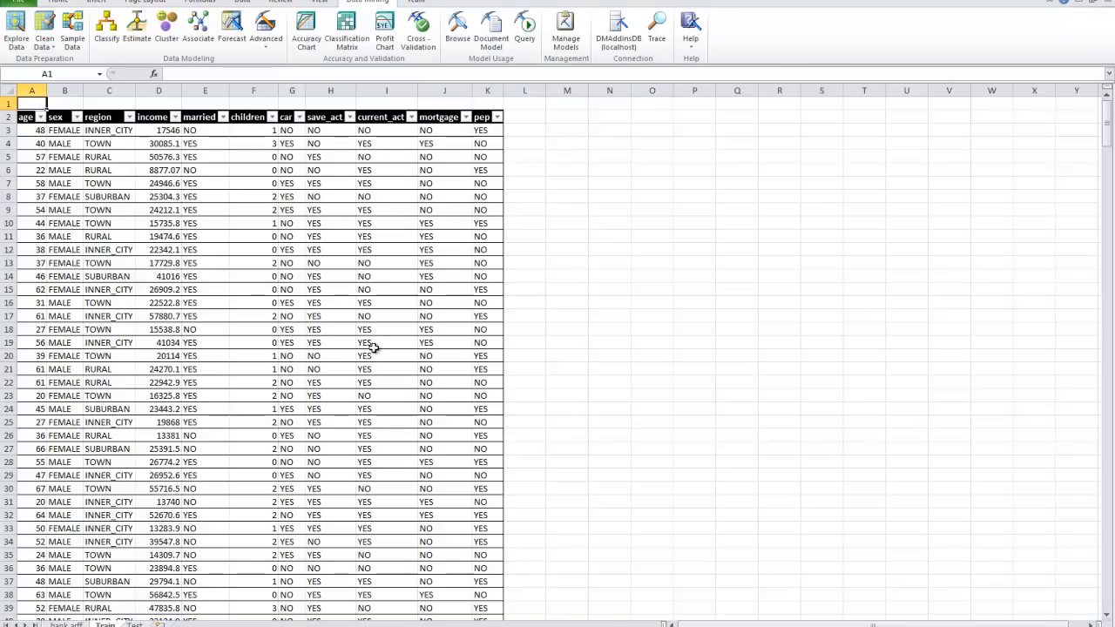
Set up a new mining structure from the Train table with all columns included, continuing past the training and testing split
{"action": "left_click", "coordinate": [275, 45]}
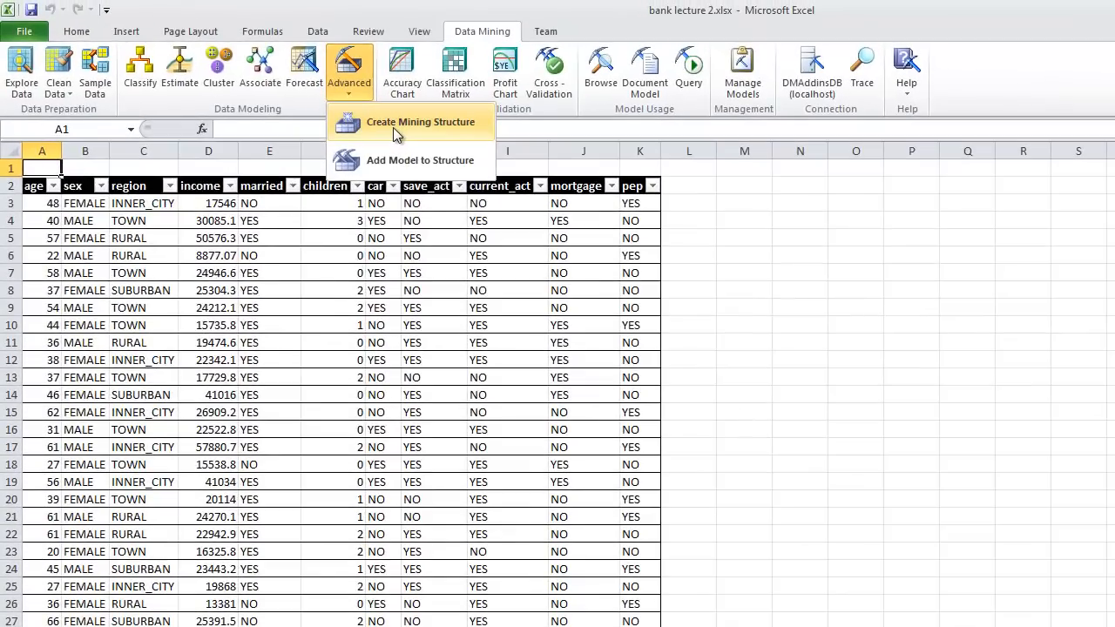
{"action": "left_click", "coordinate": [304, 69]}
{"action": "left_click", "coordinate": [355, 407]}
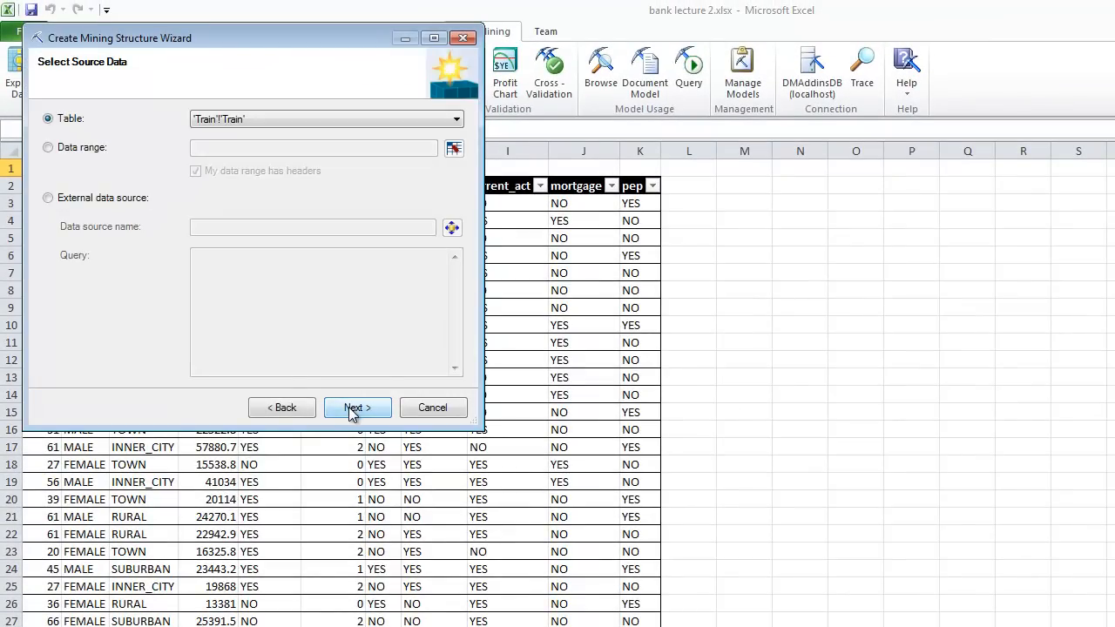
{"action": "left_click", "coordinate": [352, 409]}
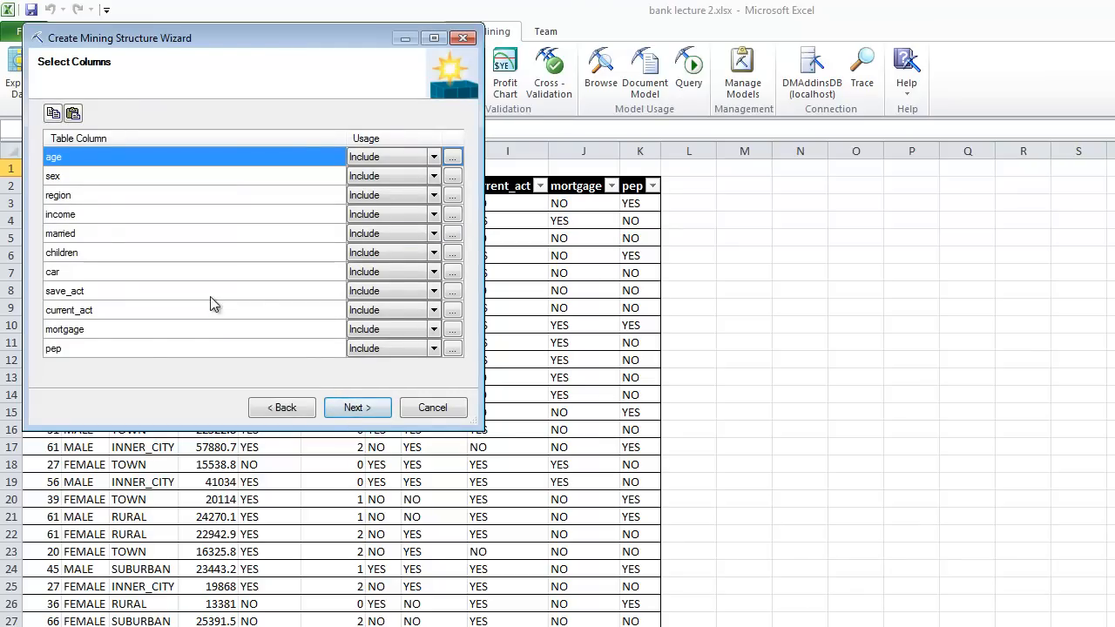
{"action": "left_click", "coordinate": [357, 410]}
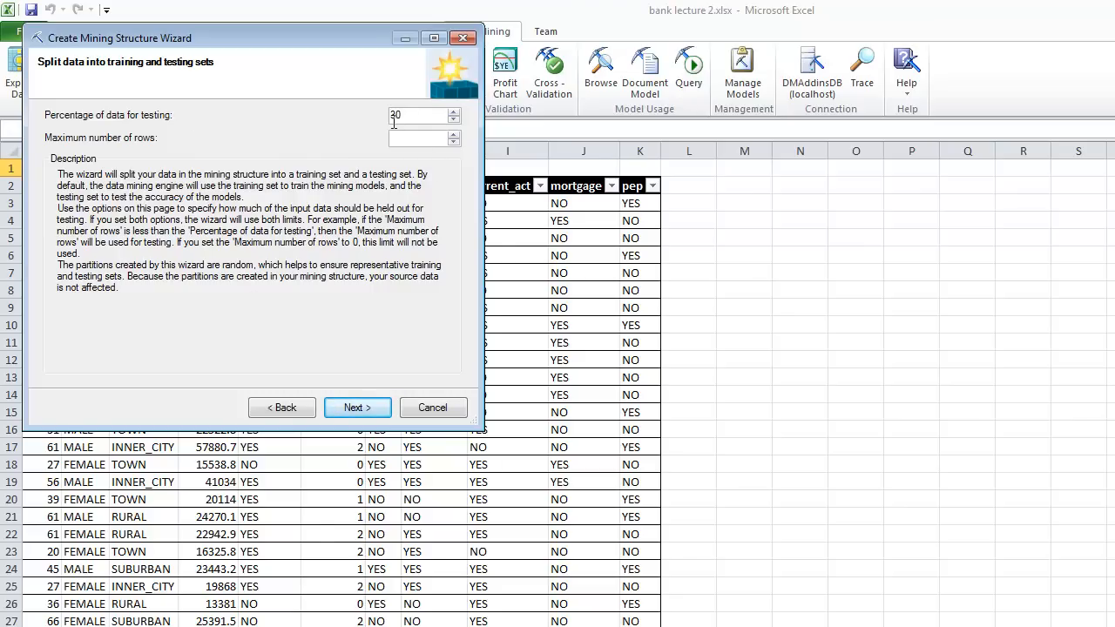
{"action": "left_click", "coordinate": [357, 409]}
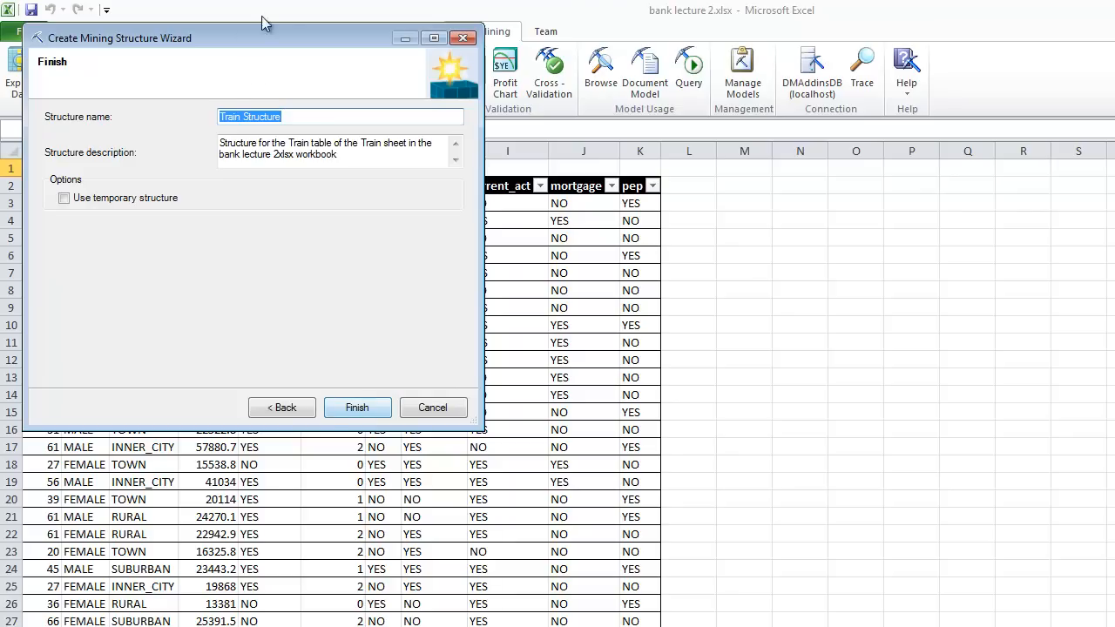
Name the mining structure "Example for Class Structure", keep its default description, and create it
{"action": "key", "text": "ctrl+shift+Left"}
{"action": "type", "text": "Example for Class"}
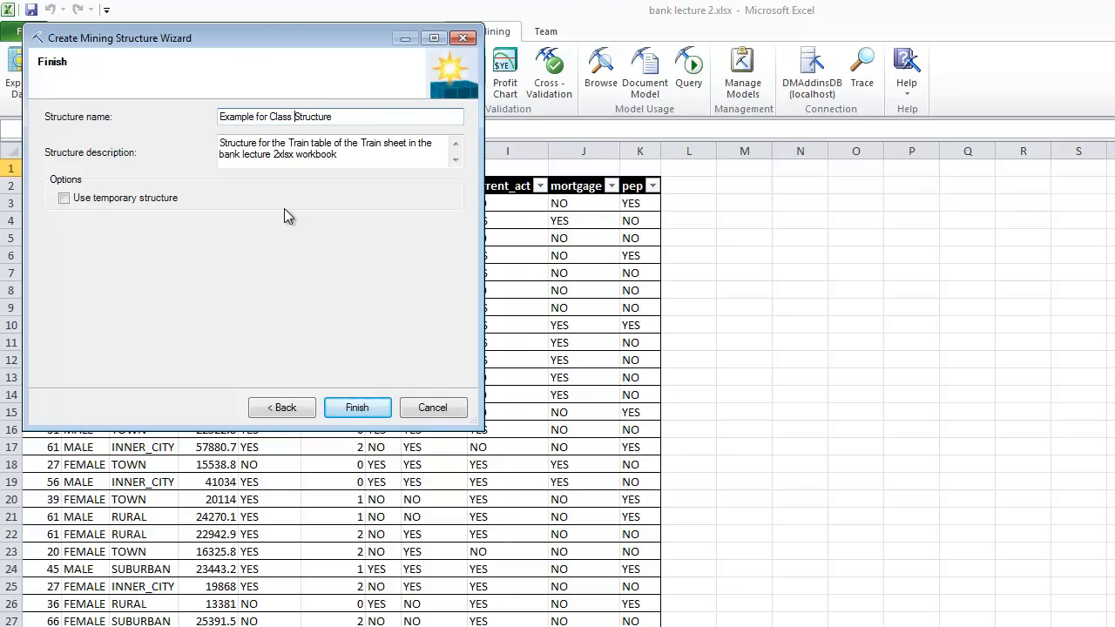
{"action": "left_click_drag", "start_coordinate": [341, 154], "coordinate": [170, 140]}
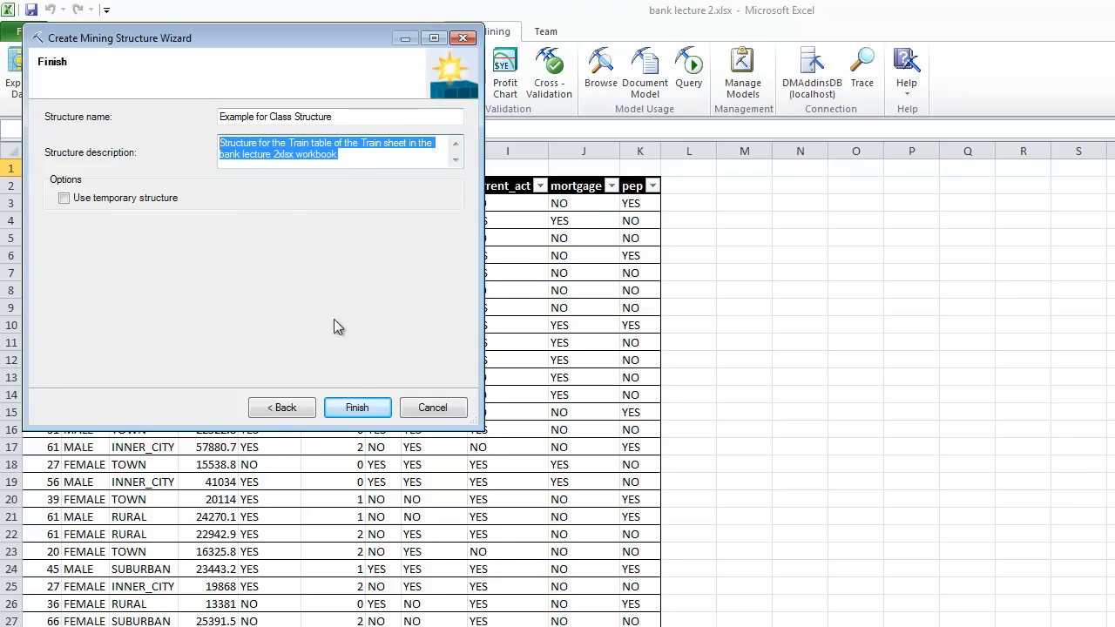
{"action": "left_click", "coordinate": [357, 409]}
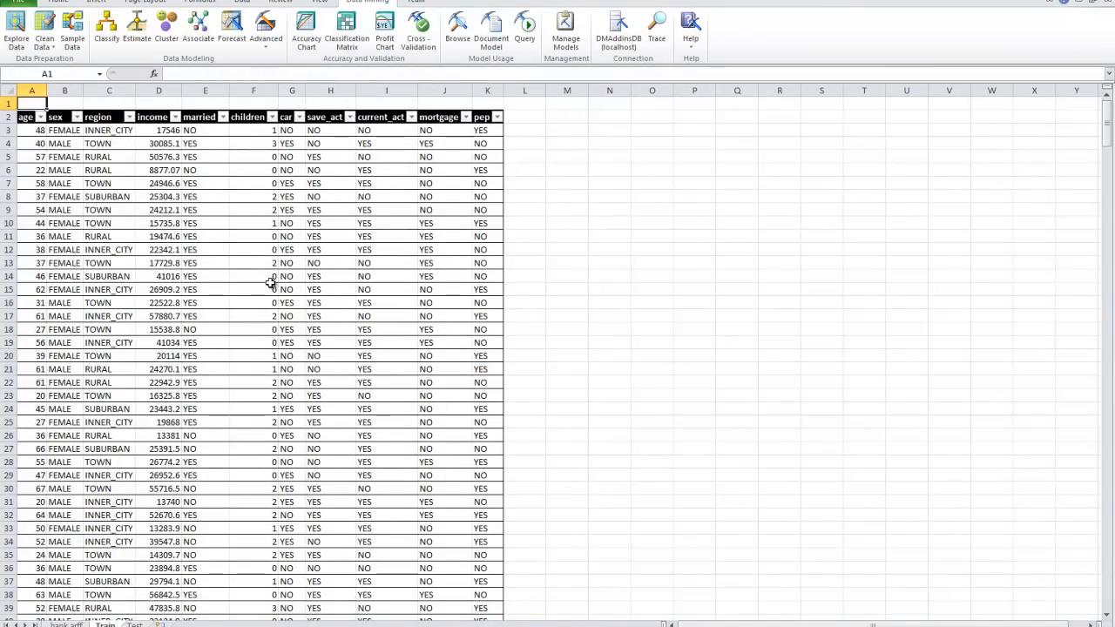
Check the details of Example for Class Structure among the managed mining structures and models
{"action": "left_click", "coordinate": [562, 39]}
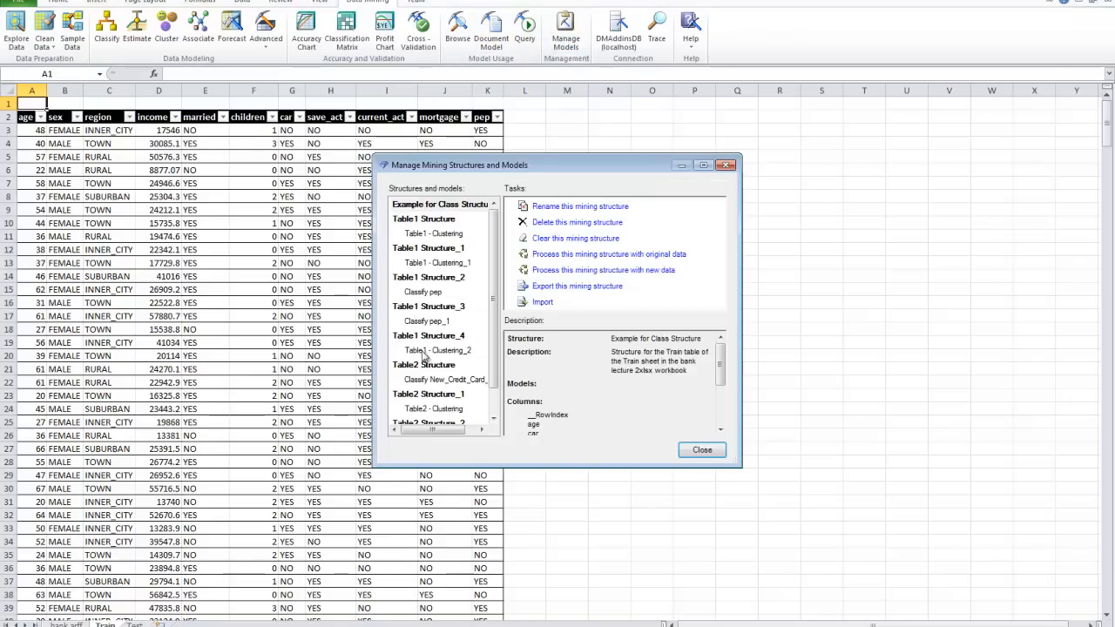
{"action": "left_click", "coordinate": [448, 207]}
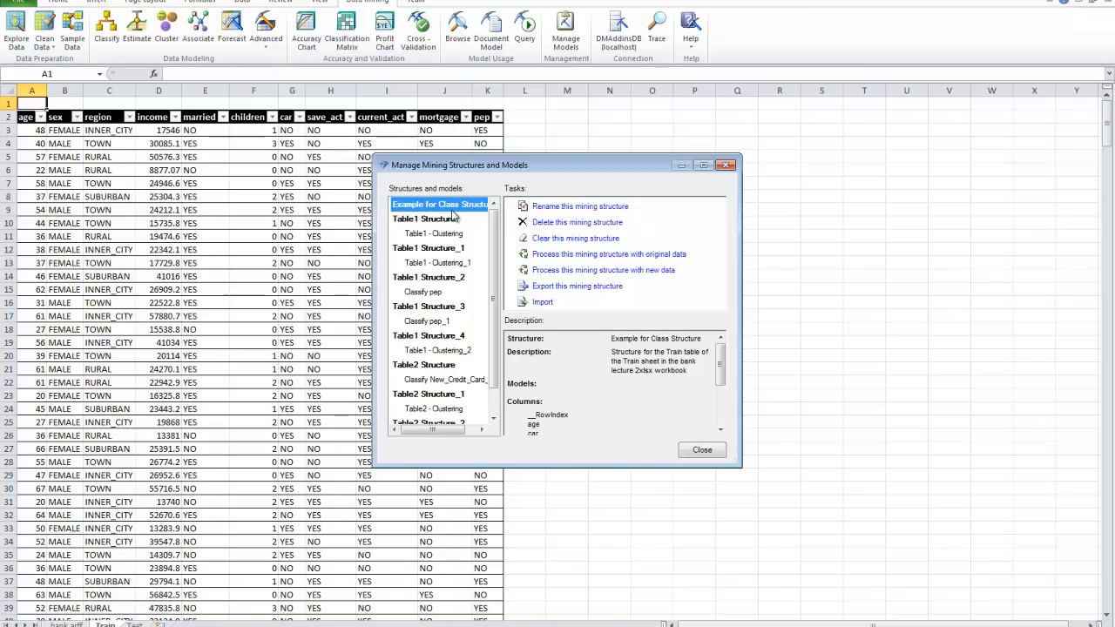
{"action": "left_click", "coordinate": [702, 452]}
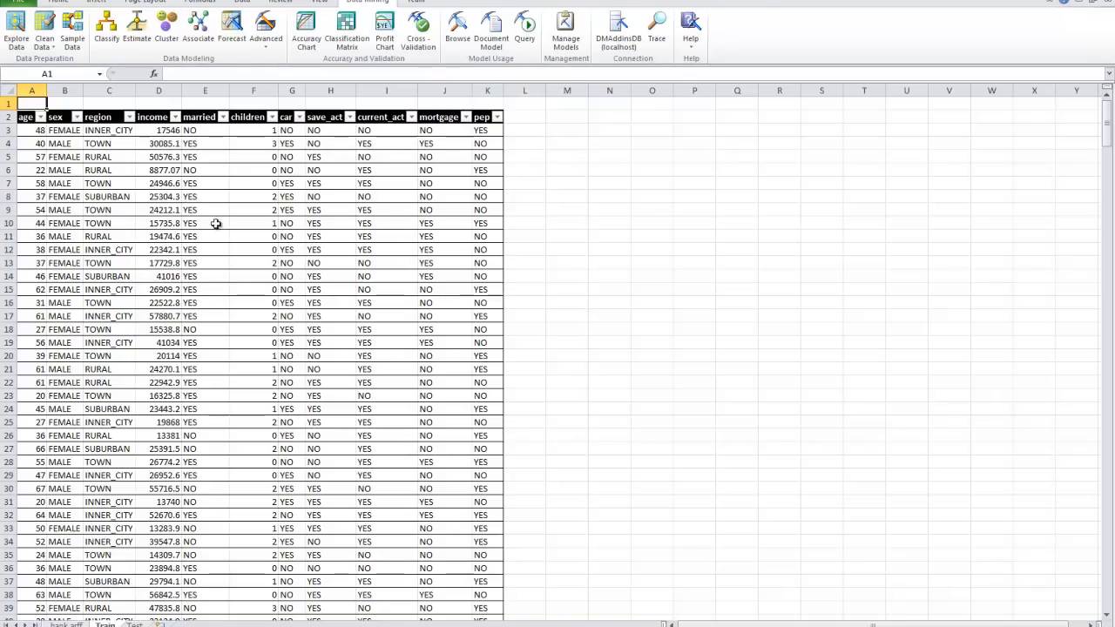
Start adding a model to Example for Class Structure using the Microsoft Decision Trees algorithm
{"action": "left_click", "coordinate": [279, 44]}
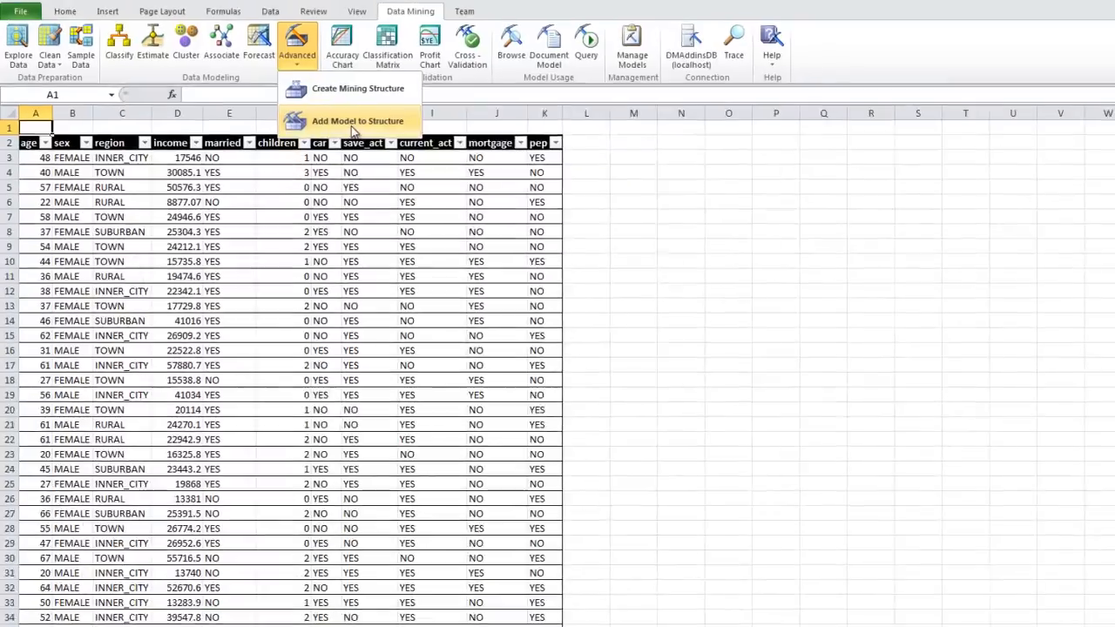
{"action": "left_click", "coordinate": [314, 99]}
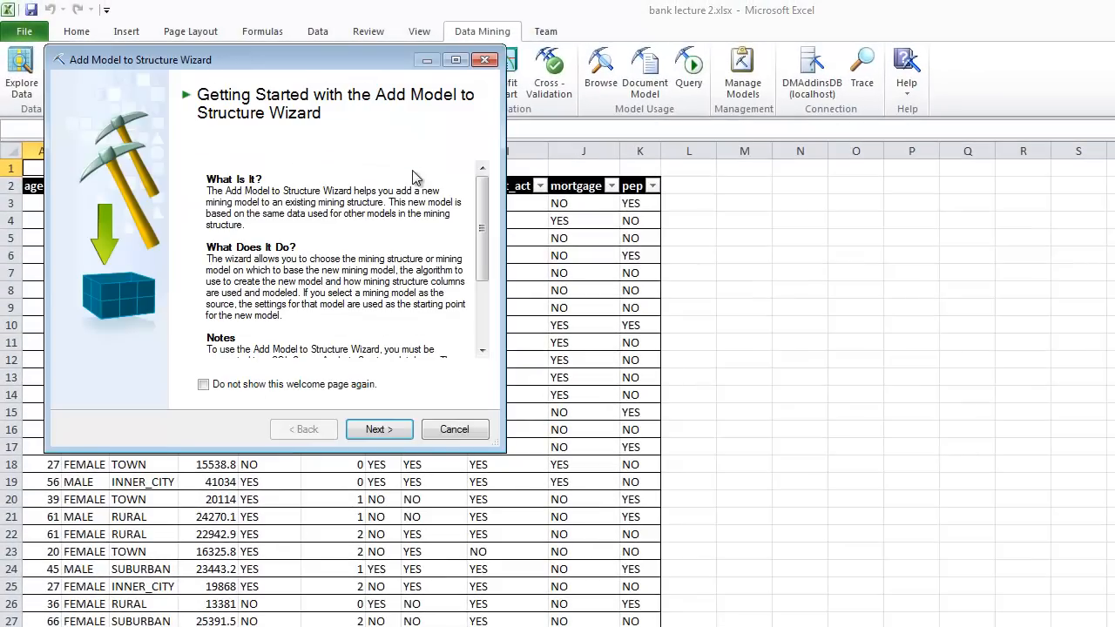
{"action": "left_click", "coordinate": [393, 437]}
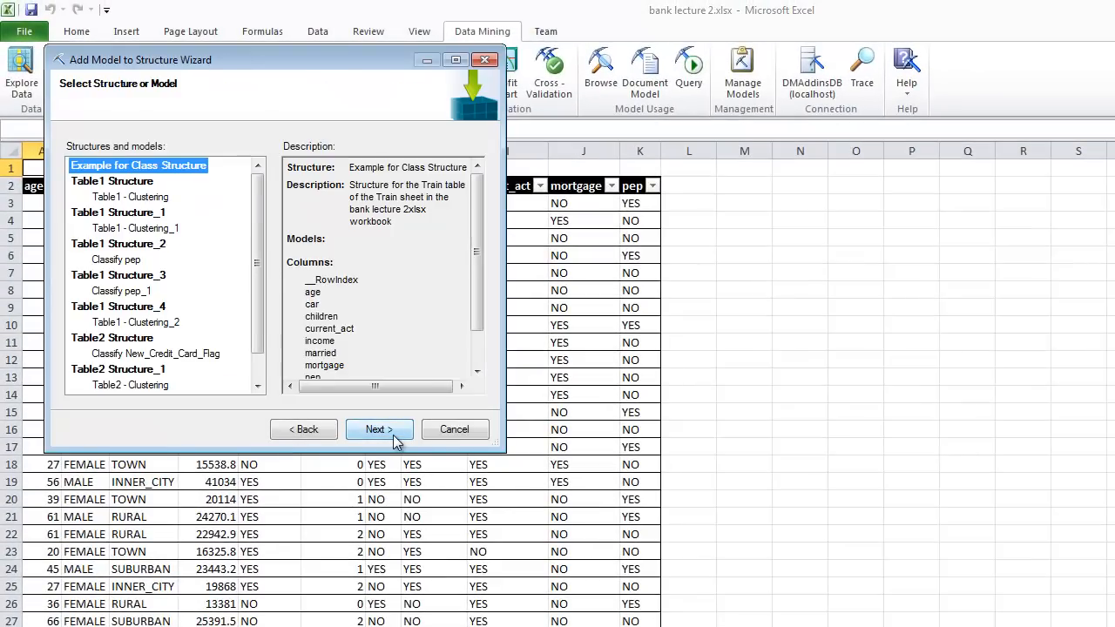
{"action": "left_click", "coordinate": [374, 436]}
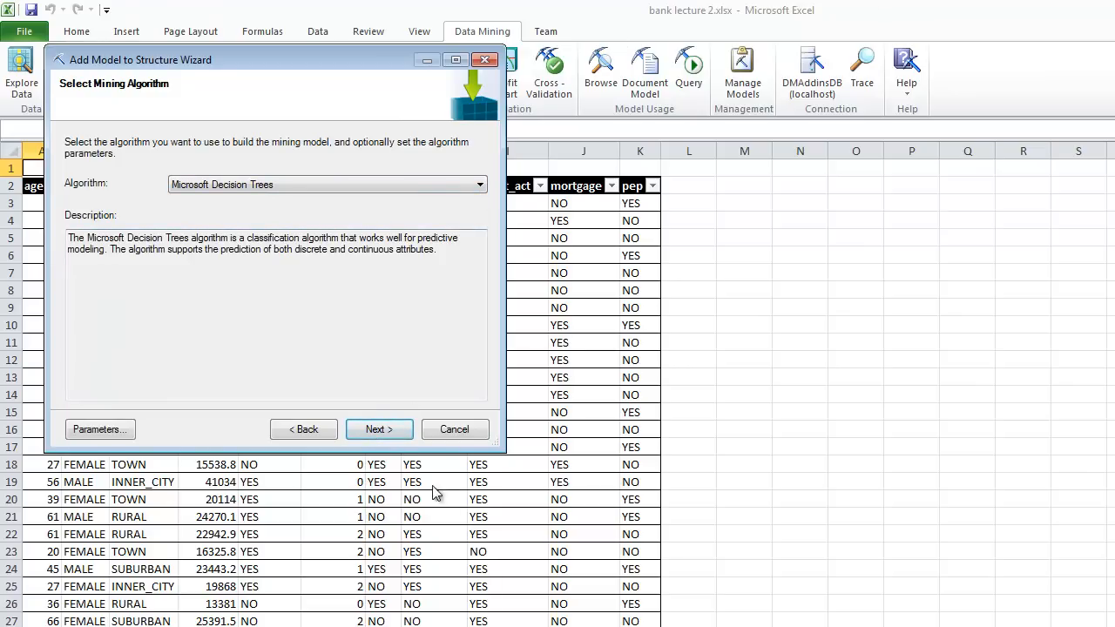
{"action": "left_click", "coordinate": [393, 428]}
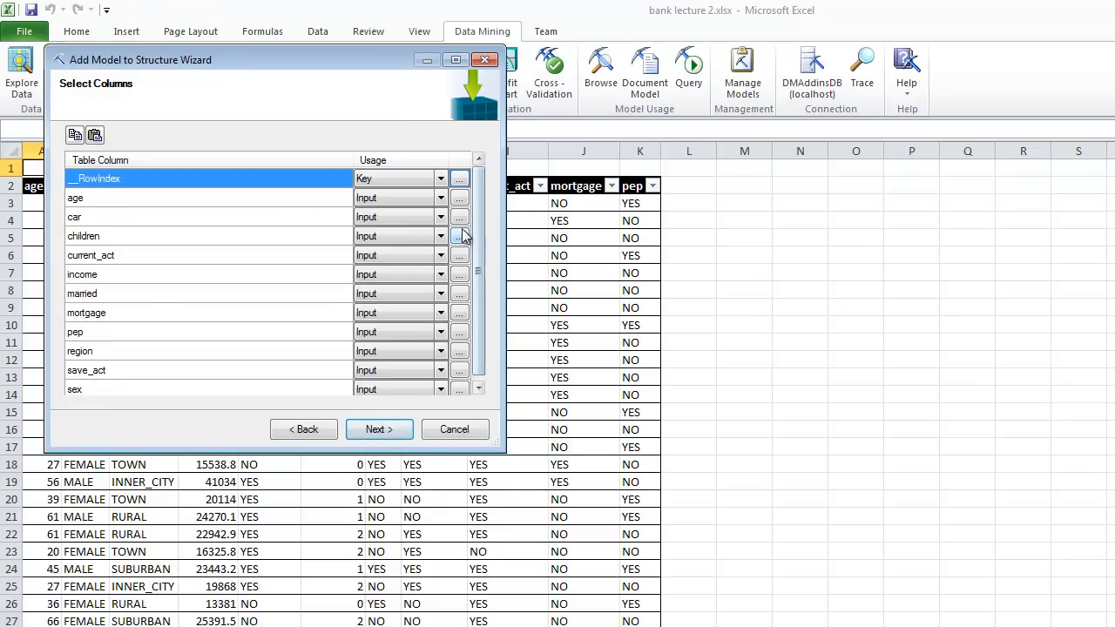
Set the usage of the pep column to Predict only, leaving the other columns as inputs
{"action": "scroll", "coordinate": [482, 243], "scroll_direction": "down", "scroll_amount": 1}
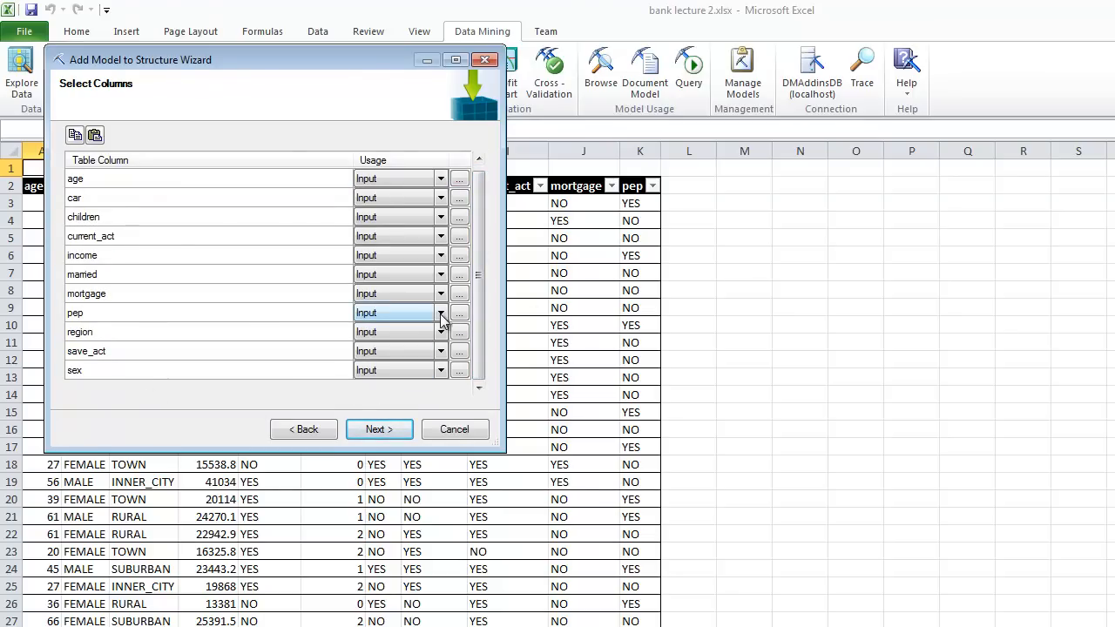
{"action": "left_click", "coordinate": [441, 316]}
{"action": "left_click", "coordinate": [441, 315]}
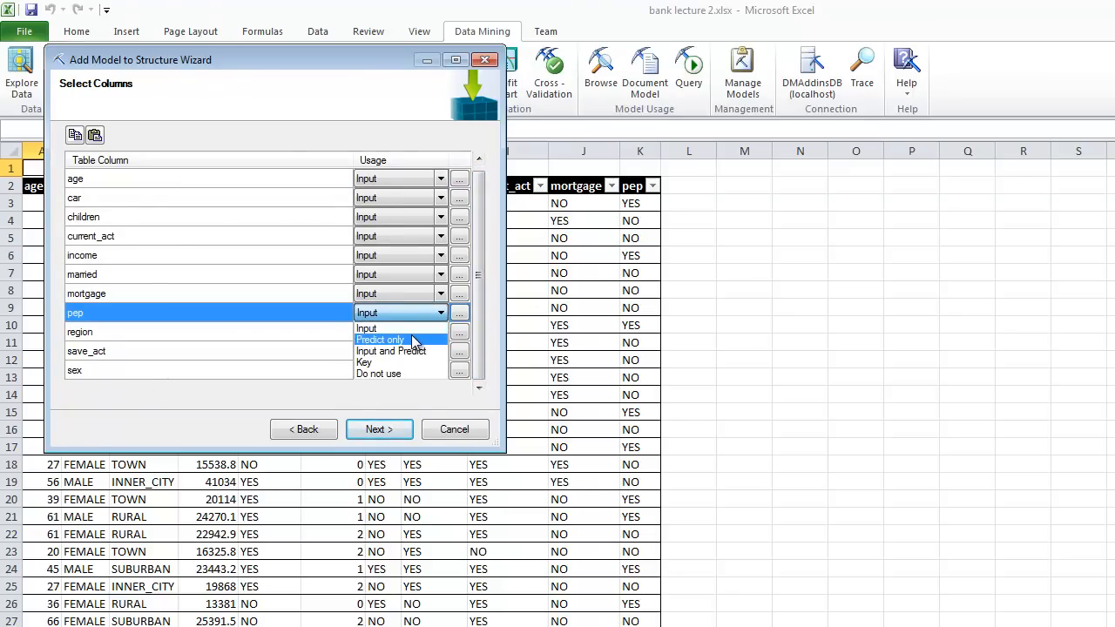
{"action": "left_click", "coordinate": [418, 340]}
Name the model "Example - Trees" and build it with browsing, drillthrough and processing enabled
{"action": "left_click", "coordinate": [388, 429]}
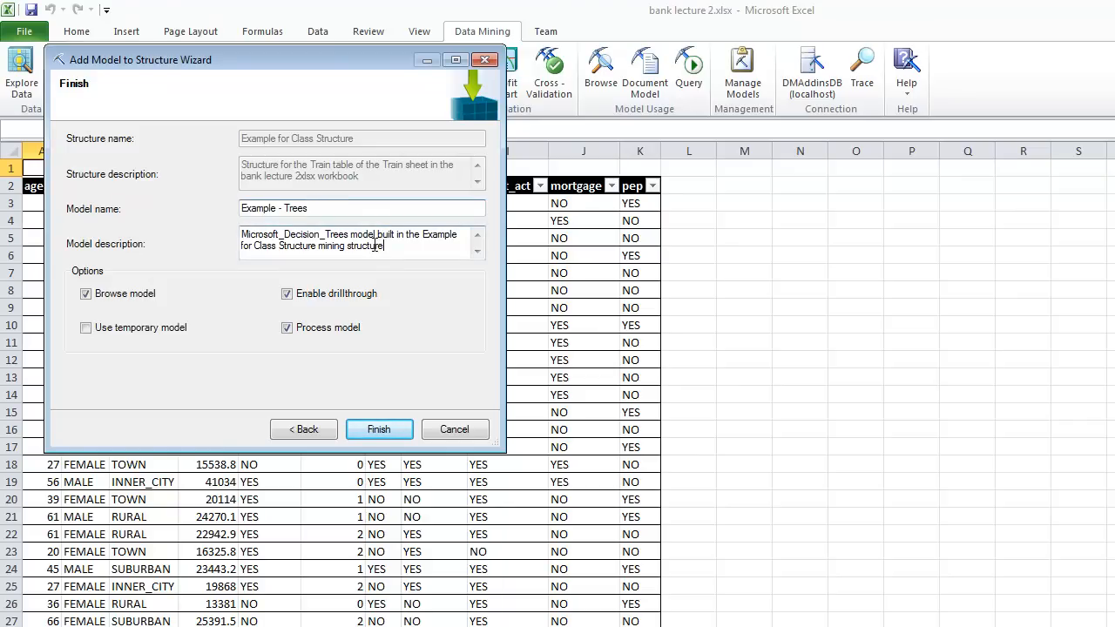
{"action": "left_click_drag", "start_coordinate": [385, 248], "coordinate": [216, 216]}
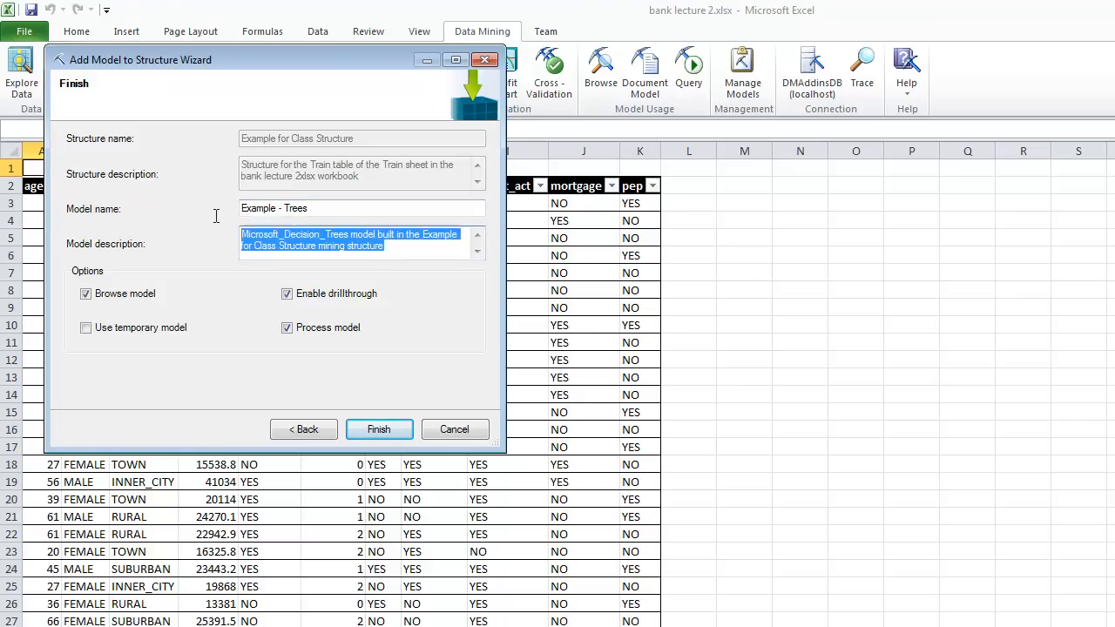
{"action": "left_click", "coordinate": [375, 433]}
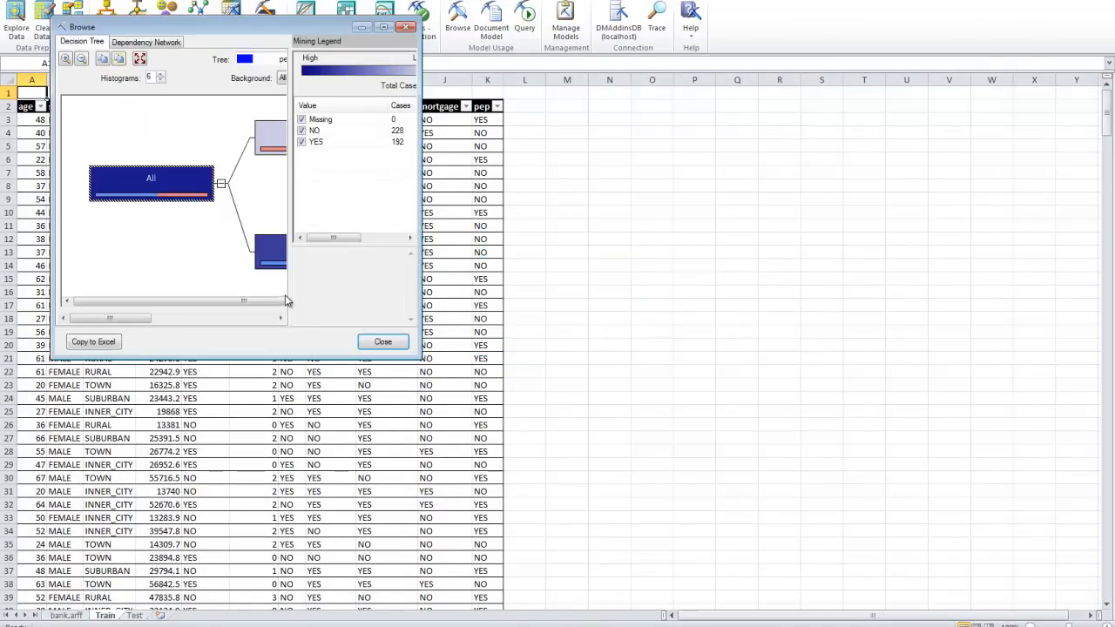
Start adding another model to Example for Class Structure using the Microsoft Logistic Regression algorithm
{"action": "left_click", "coordinate": [382, 29]}
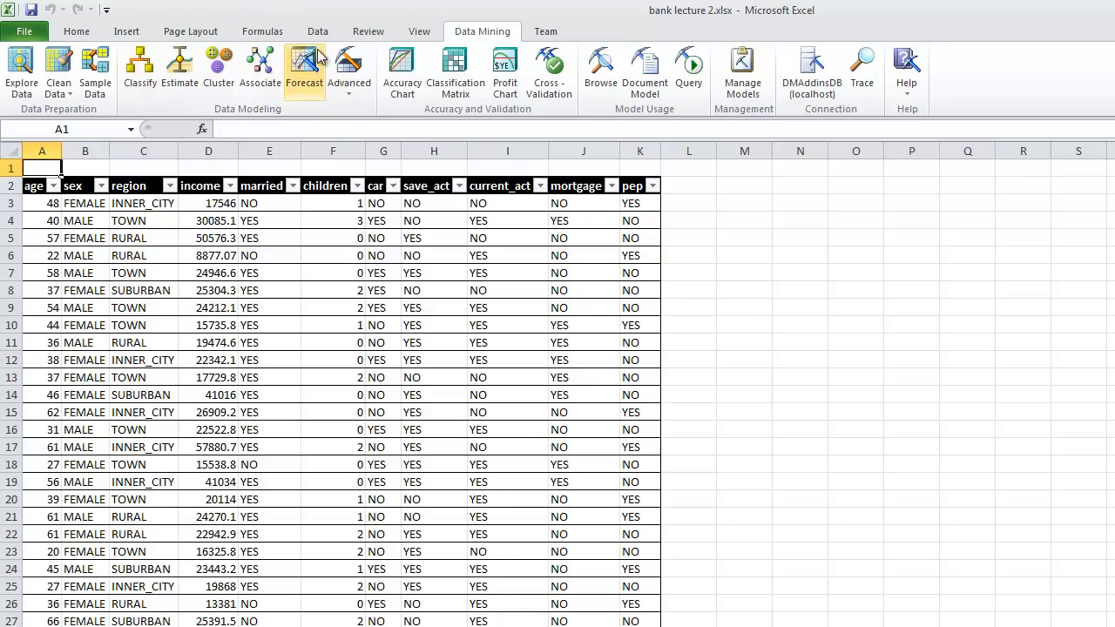
{"action": "left_click", "coordinate": [349, 87]}
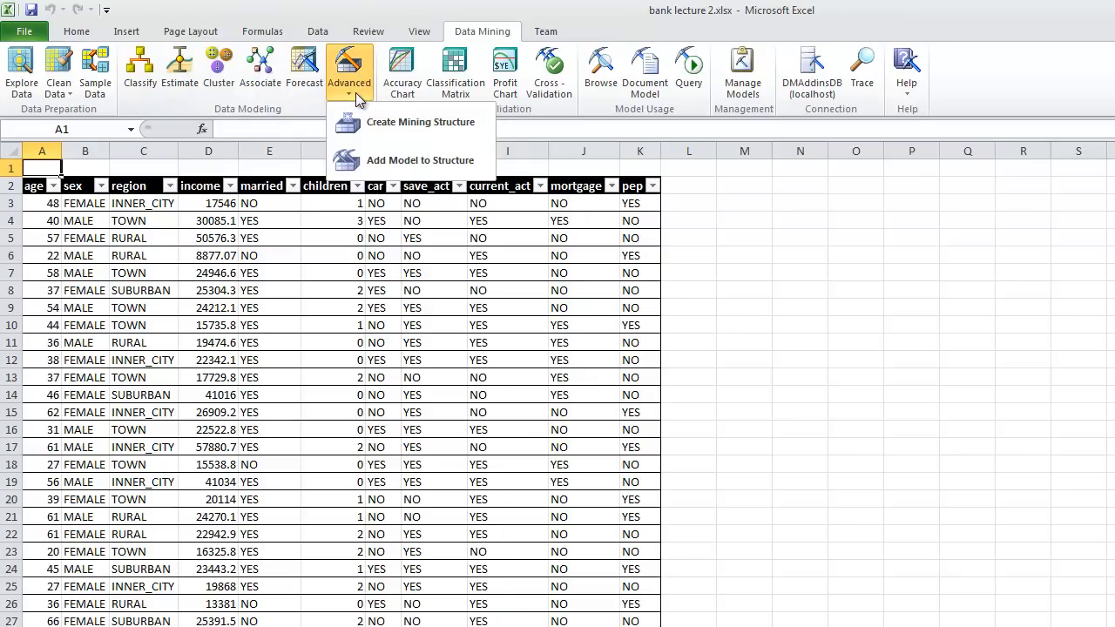
{"action": "left_click", "coordinate": [385, 158]}
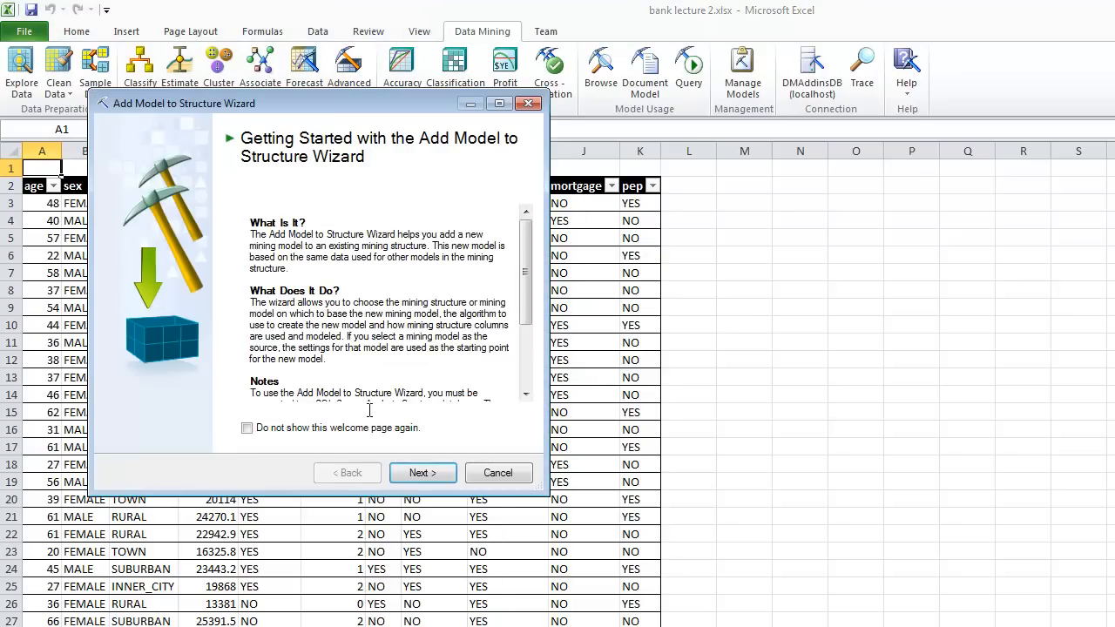
{"action": "left_click", "coordinate": [422, 473]}
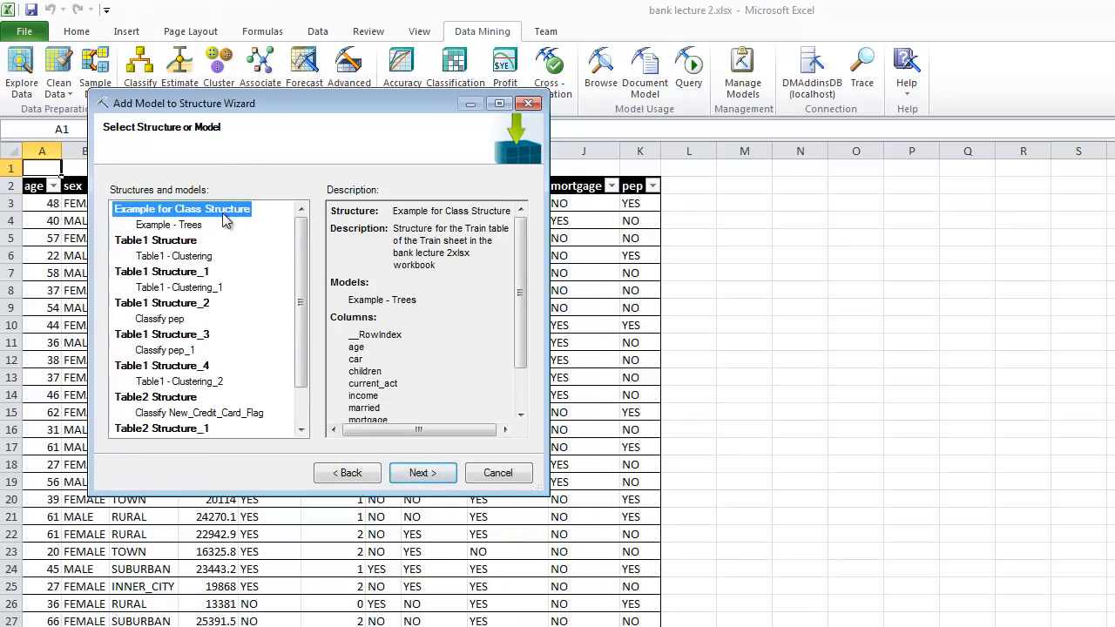
{"action": "left_click", "coordinate": [424, 473]}
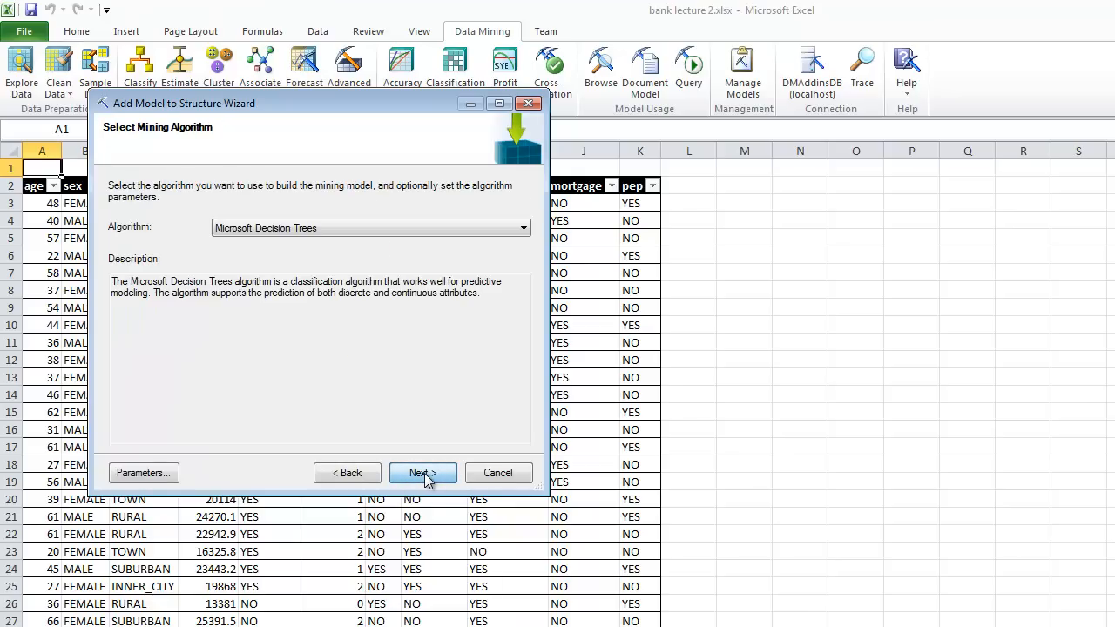
{"action": "left_click", "coordinate": [522, 229]}
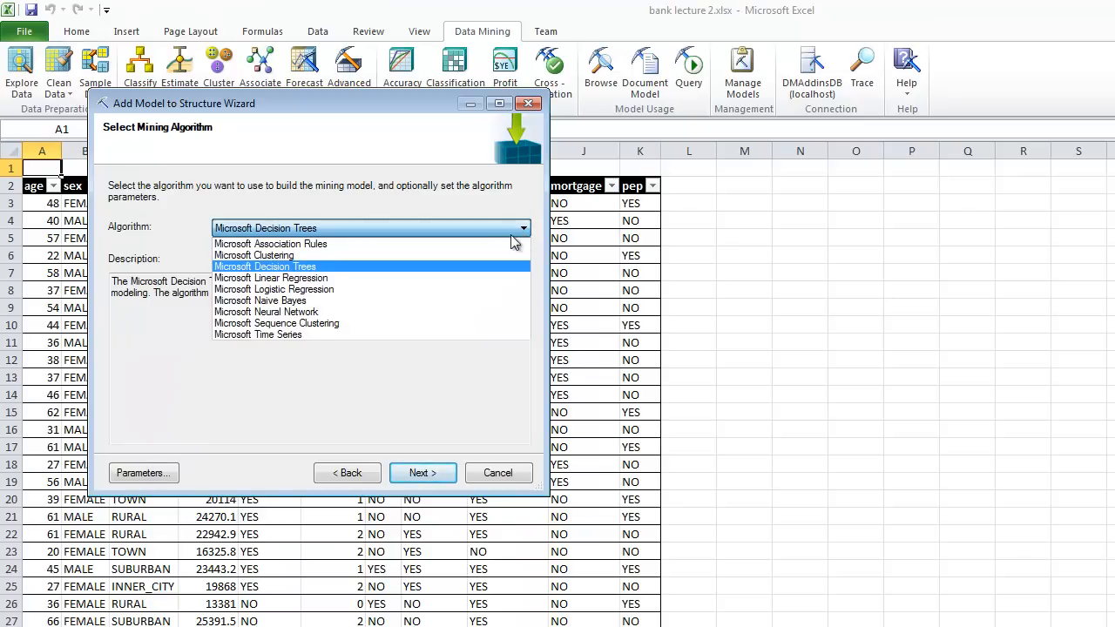
{"action": "left_click", "coordinate": [320, 290]}
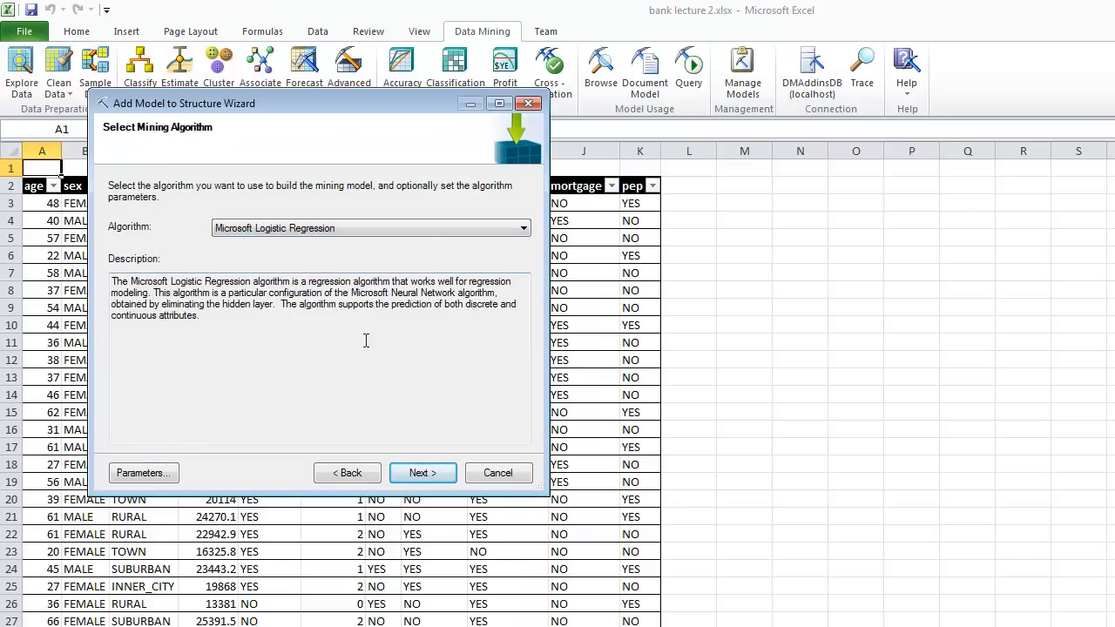
{"action": "left_click", "coordinate": [421, 475]}
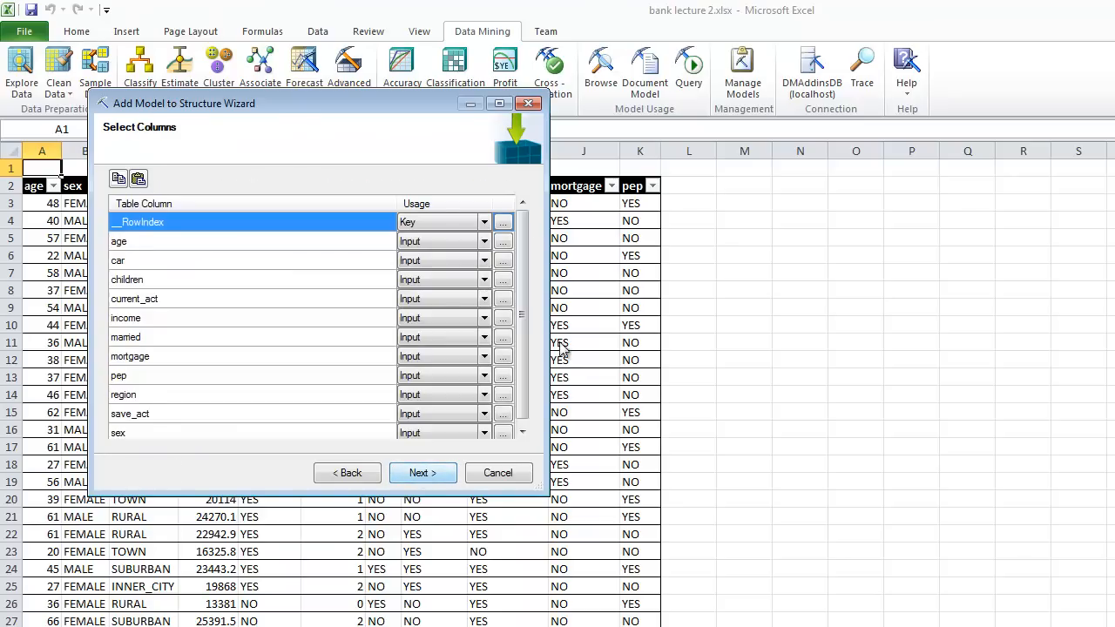
Set the usage of the pep column to Predict only for the logistic regression model
{"action": "left_click_drag", "start_coordinate": [520, 313], "coordinate": [516, 361]}
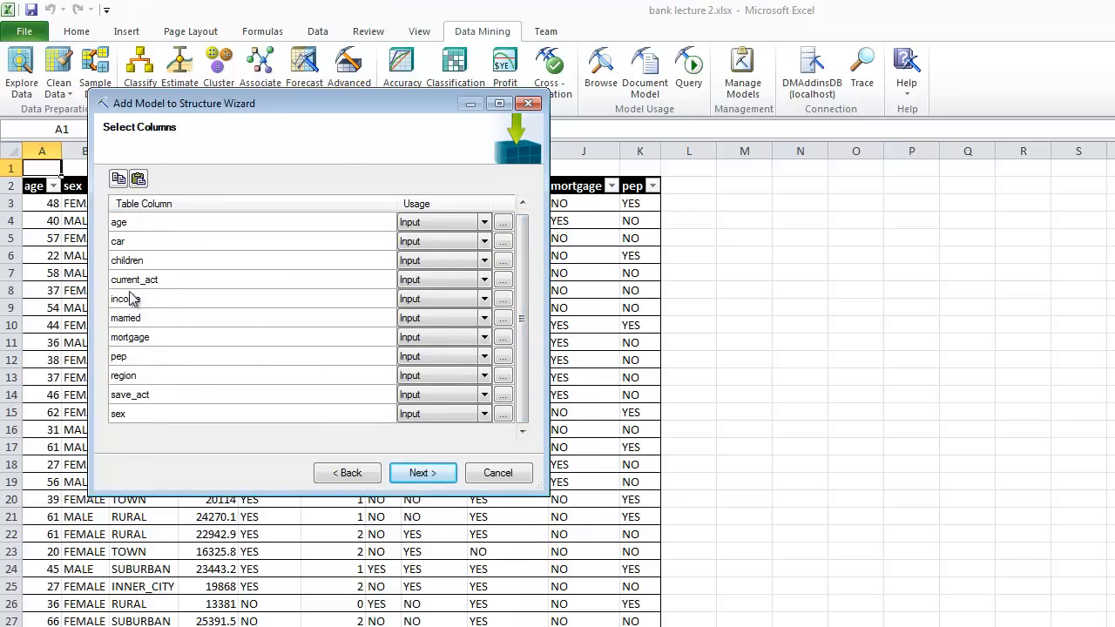
{"action": "left_click", "coordinate": [484, 364]}
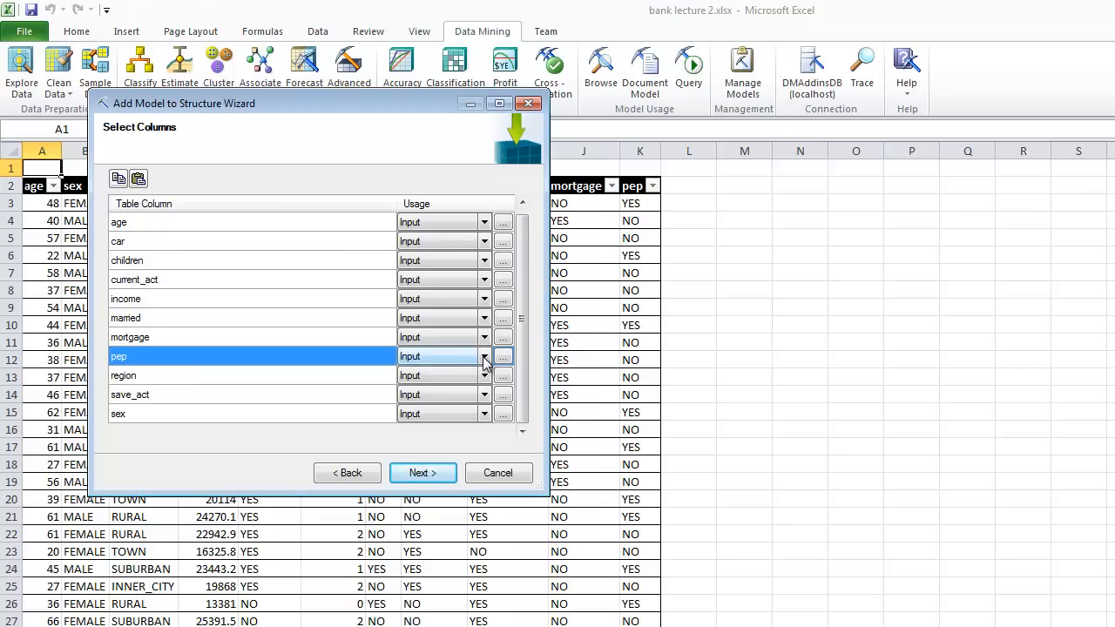
{"action": "left_click", "coordinate": [485, 364]}
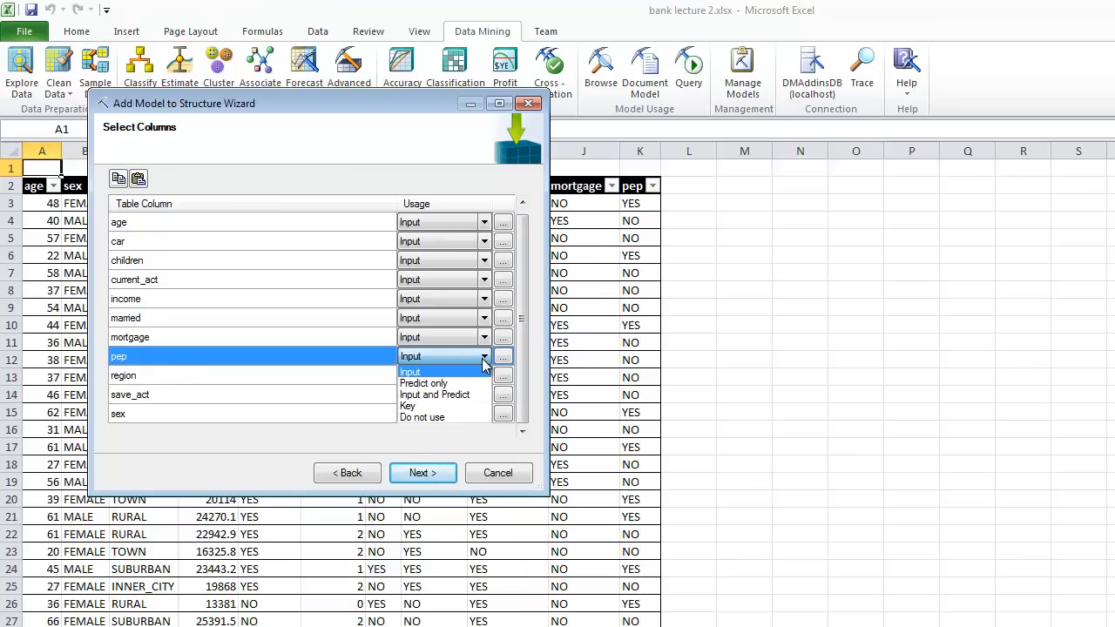
{"action": "left_click", "coordinate": [461, 383]}
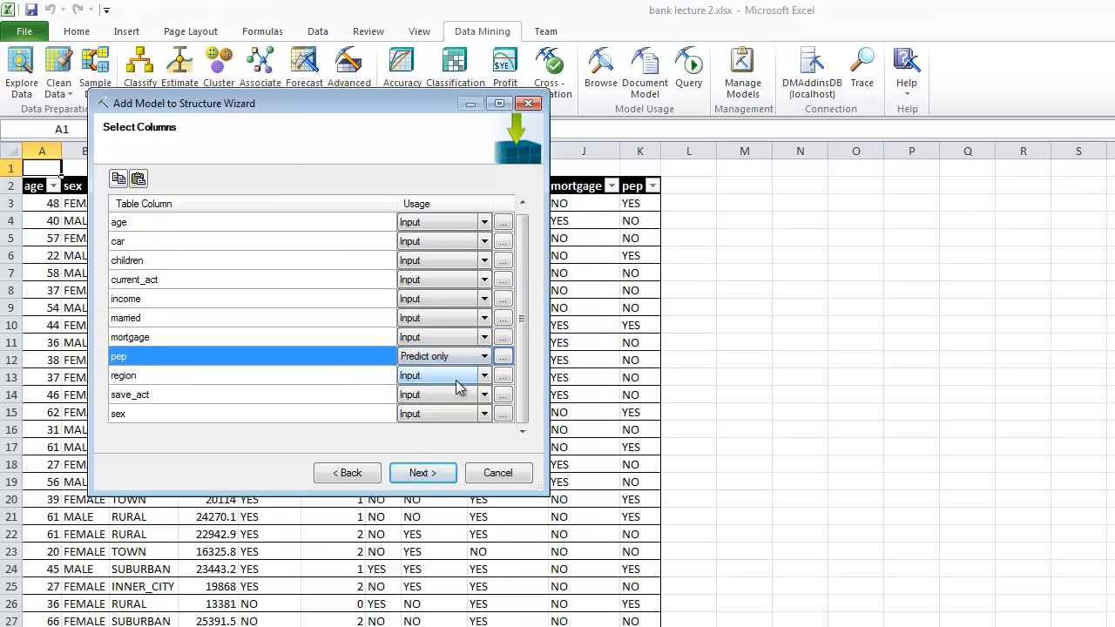
Build the model as "Example - Logistic Regression" and review which attribute values favor each pep outcome
{"action": "left_click", "coordinate": [423, 475]}
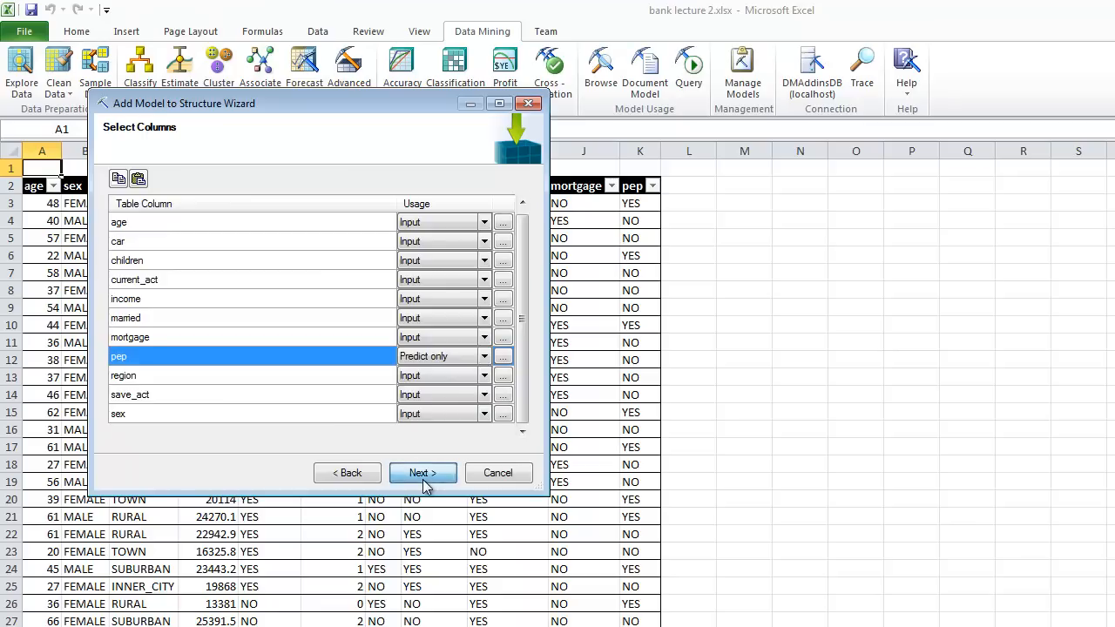
{"action": "left_click", "coordinate": [424, 473]}
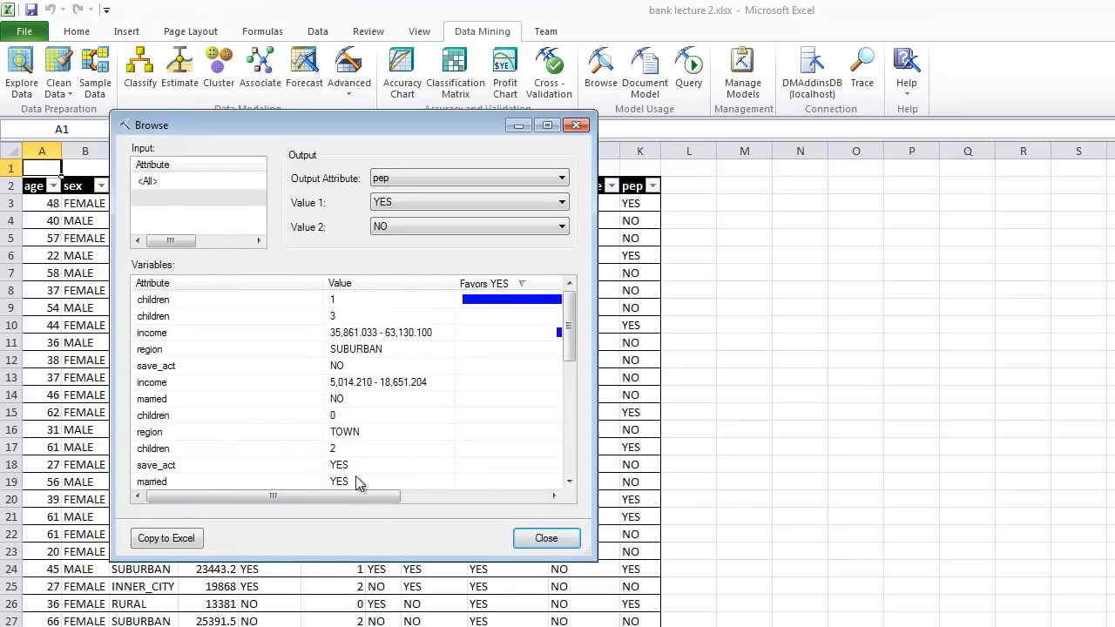
{"action": "left_click_drag", "start_coordinate": [350, 493], "coordinate": [302, 517]}
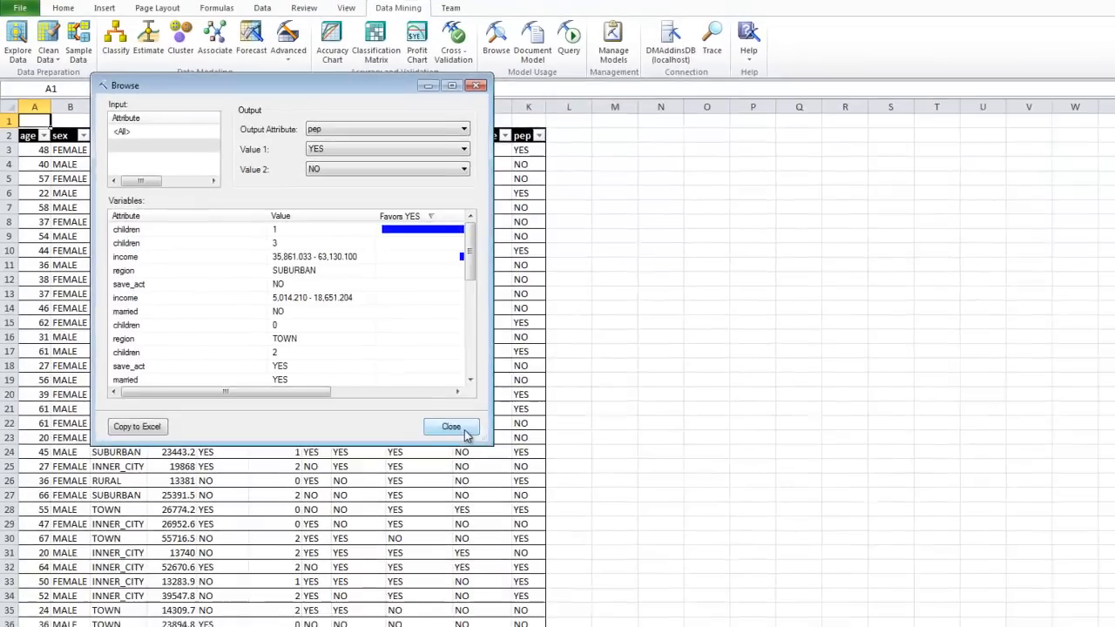
{"action": "left_click", "coordinate": [546, 537]}
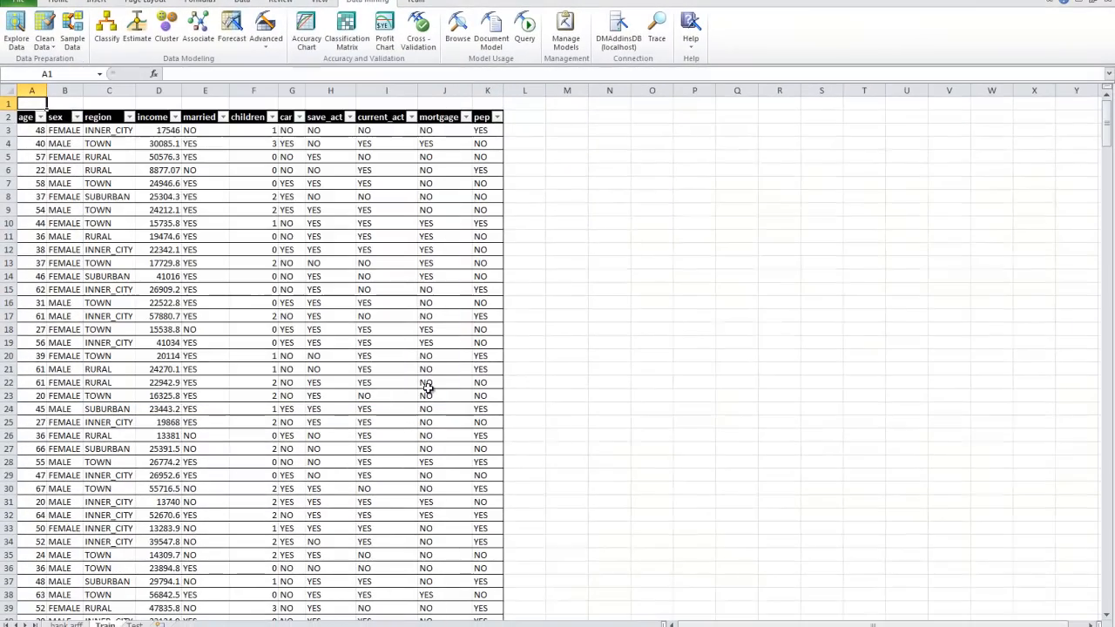
Start adding a third model to Example for Class Structure using the Microsoft Neural Network algorithm
{"action": "left_click", "coordinate": [265, 41]}
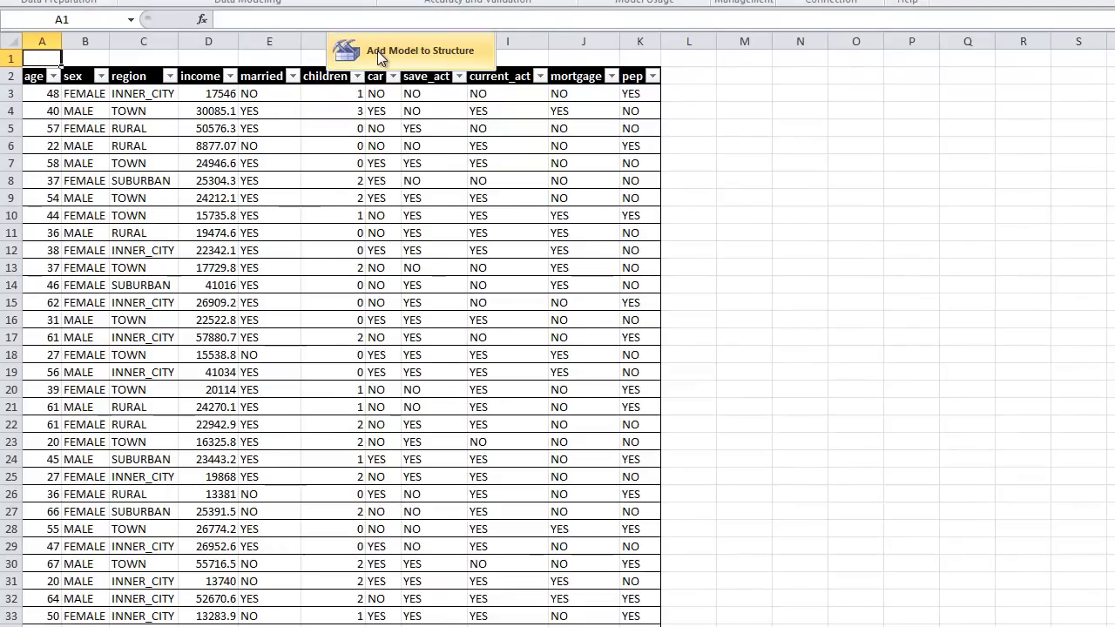
{"action": "left_click", "coordinate": [377, 51]}
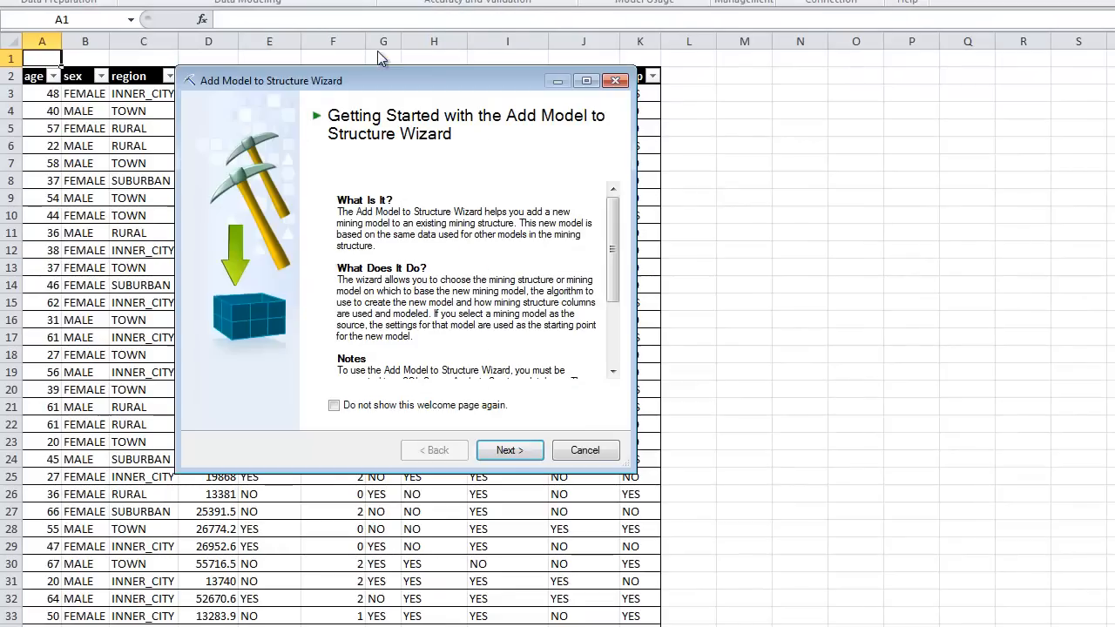
{"action": "left_click", "coordinate": [513, 451]}
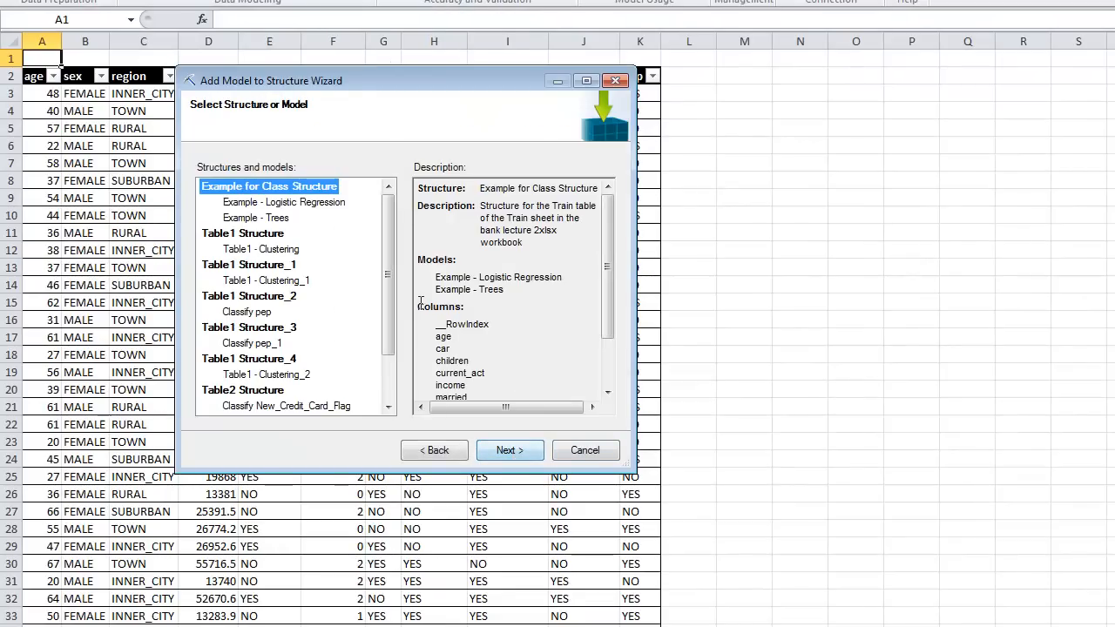
{"action": "left_click", "coordinate": [514, 453]}
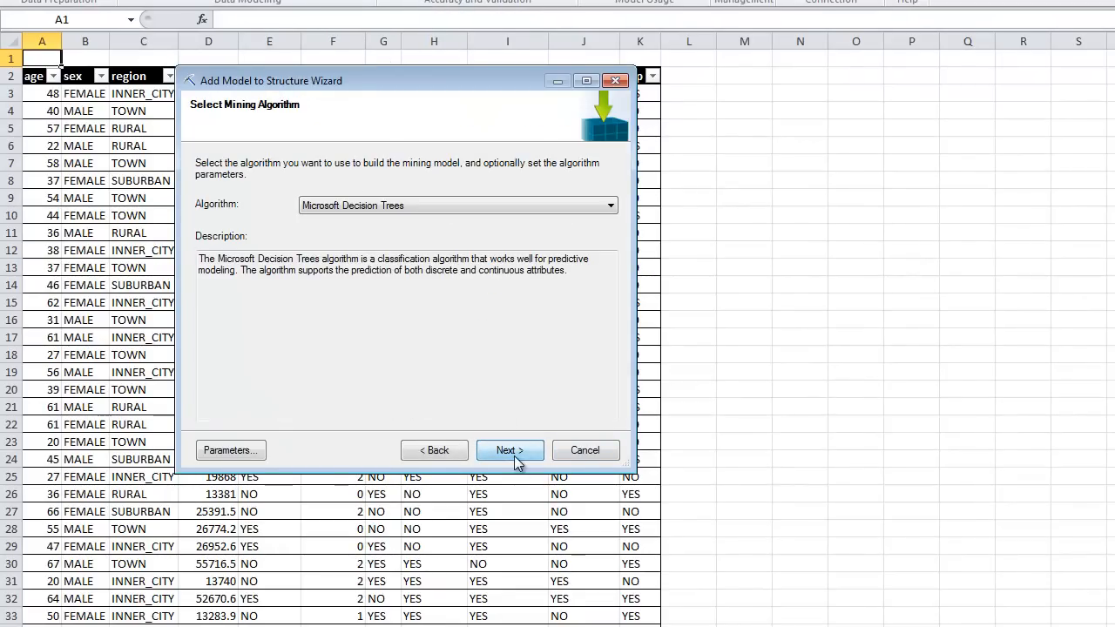
{"action": "left_click", "coordinate": [611, 207]}
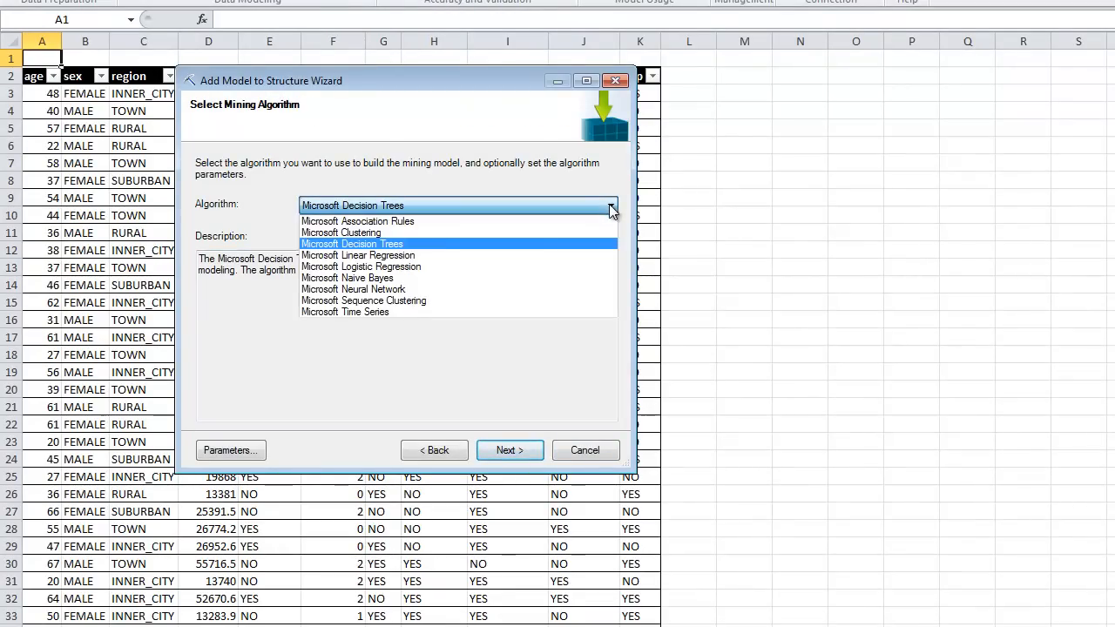
{"action": "left_click", "coordinate": [396, 290]}
{"action": "left_click", "coordinate": [512, 452]}
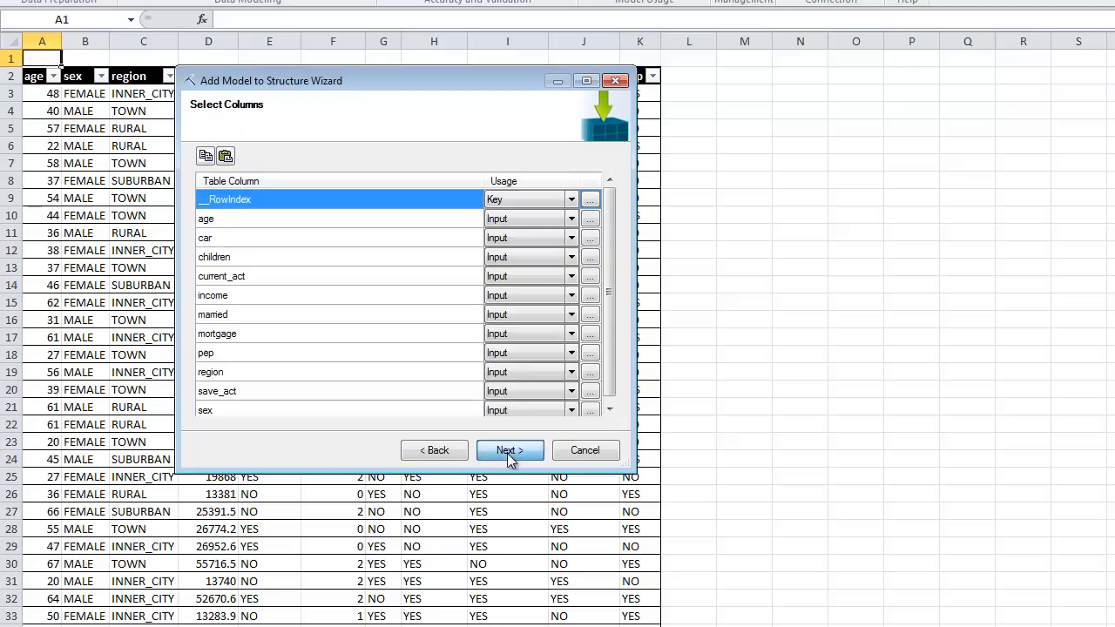
Set the usage of the pep column to Predict only for the neural network model
{"action": "scroll", "coordinate": [608, 309], "scroll_direction": "down", "scroll_amount": 1}
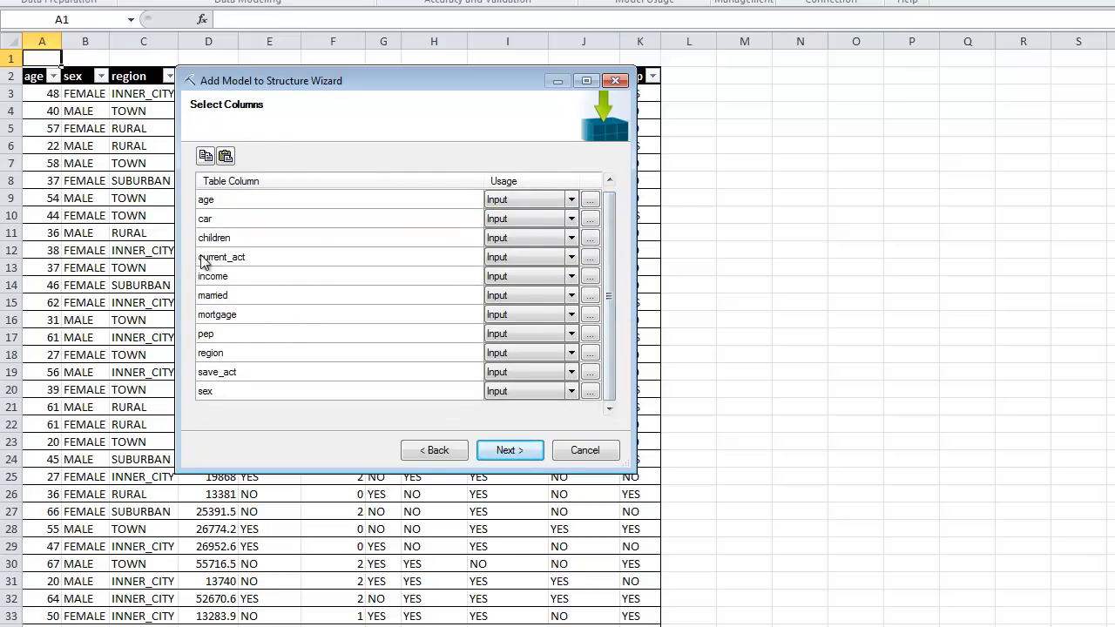
{"action": "left_click", "coordinate": [571, 337]}
{"action": "left_click", "coordinate": [571, 337]}
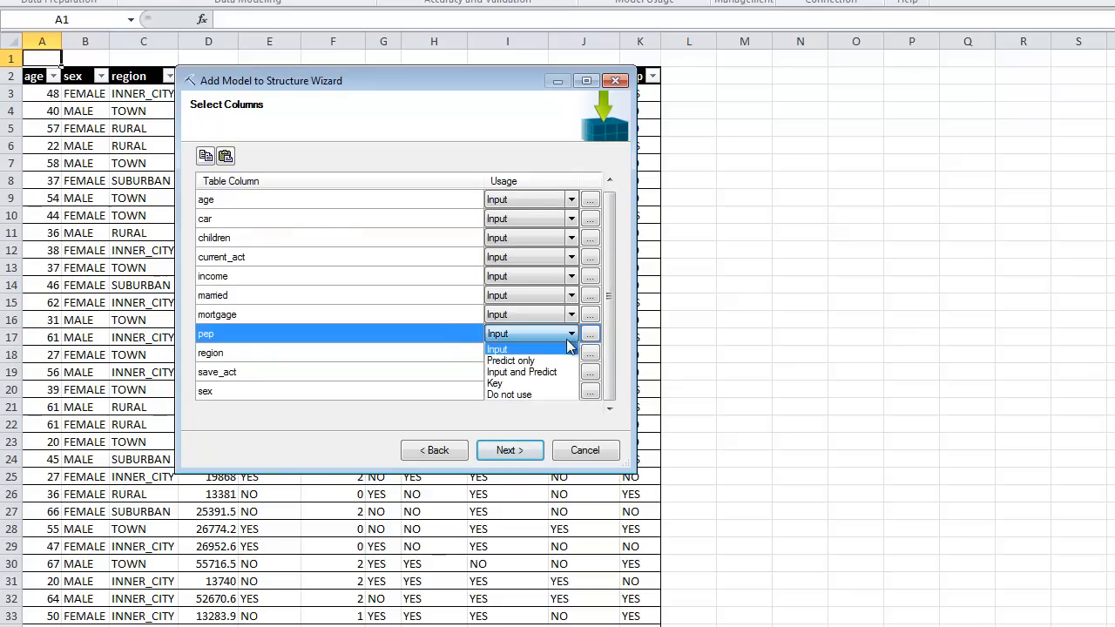
{"action": "left_click", "coordinate": [539, 362]}
Build the model as "Example - Neural Net" and review its attribute values favoring each pep outcome
{"action": "left_click", "coordinate": [510, 452]}
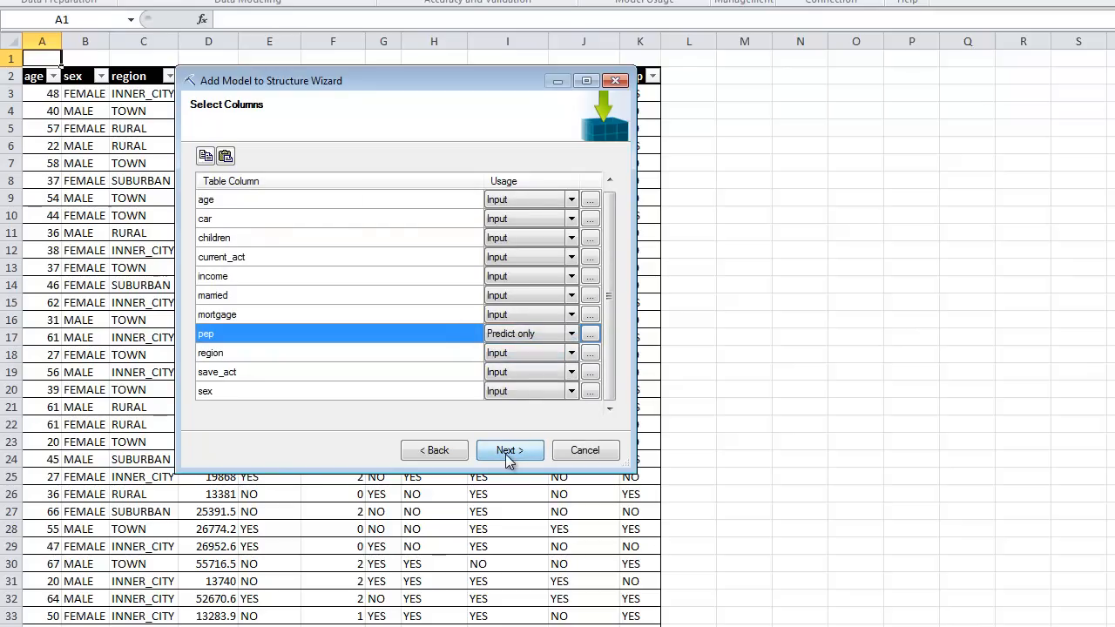
{"action": "left_click", "coordinate": [508, 451]}
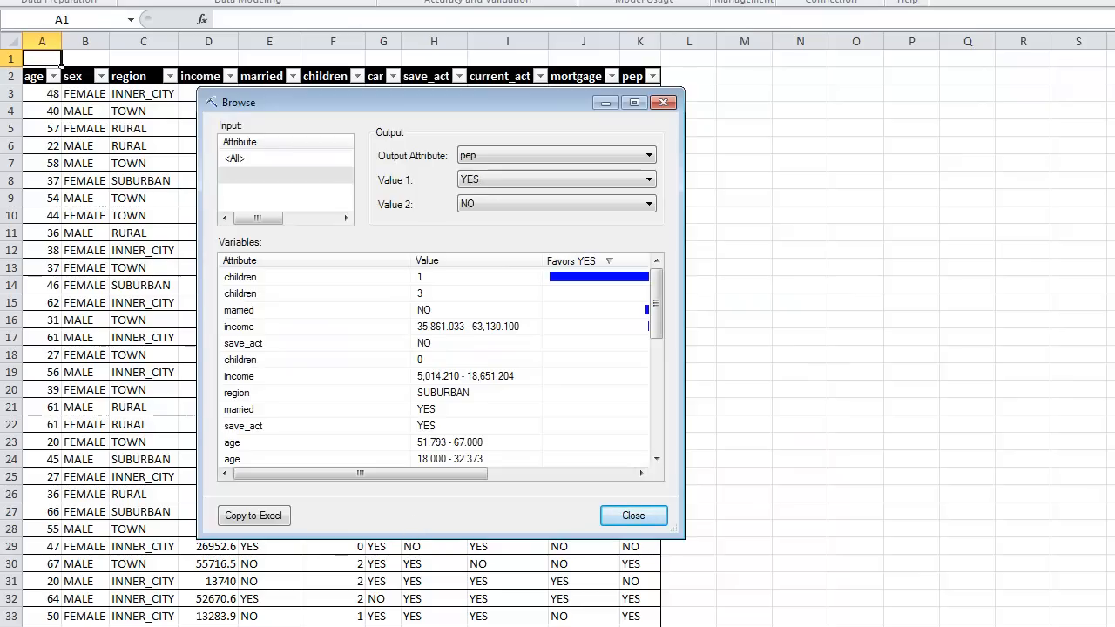
{"action": "left_click_drag", "start_coordinate": [389, 474], "coordinate": [329, 485]}
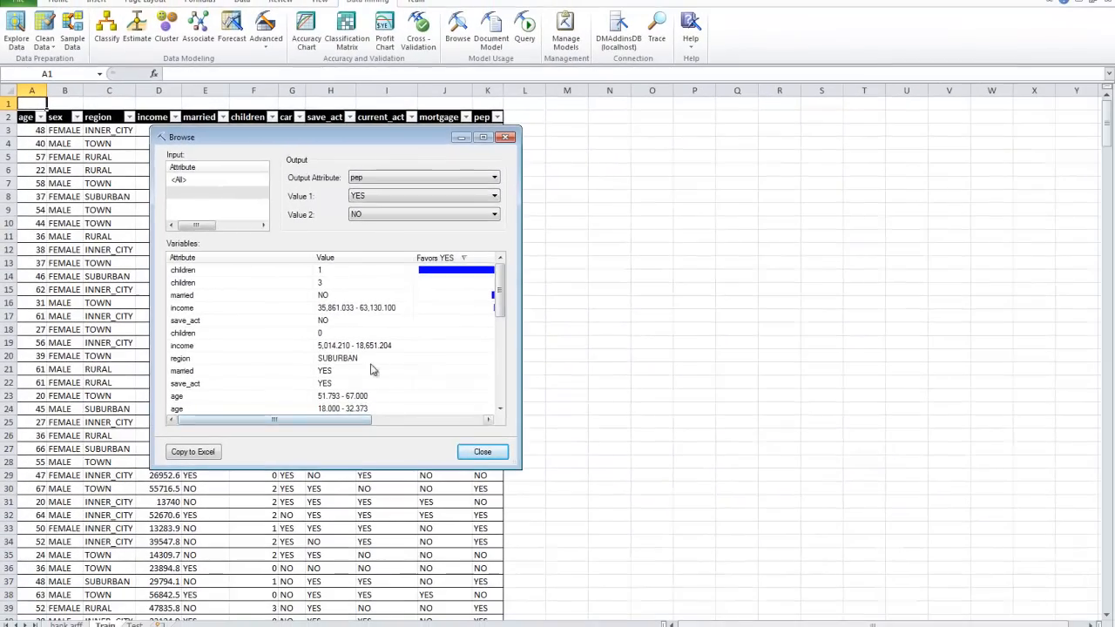
{"action": "left_click", "coordinate": [483, 451]}
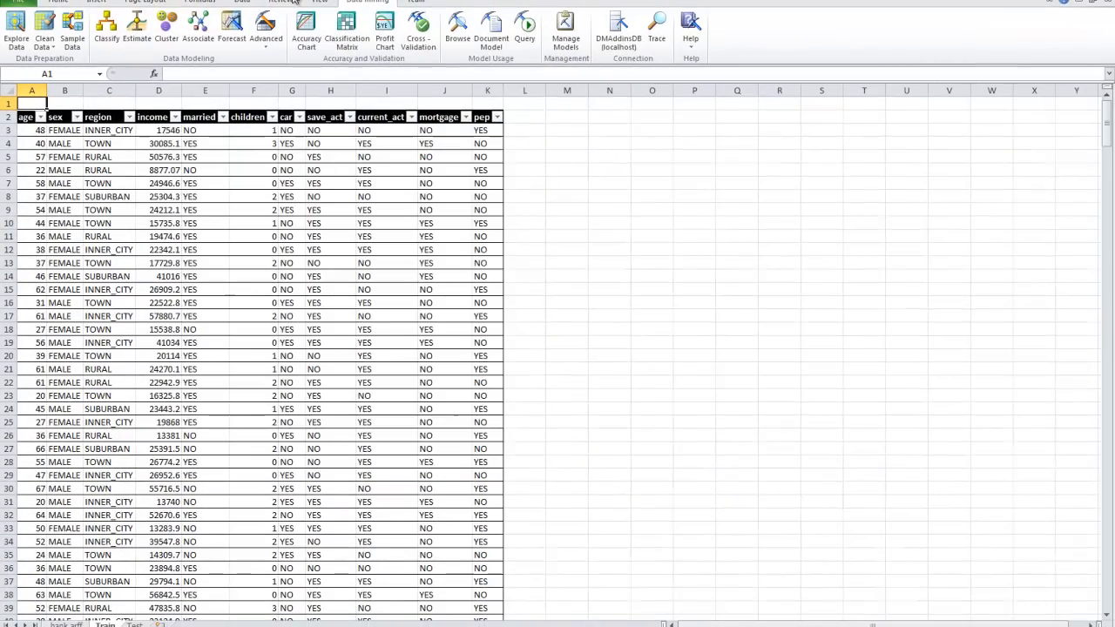
Start adding a fourth model to Example for Class Structure using the Microsoft Naive Bayes algorithm
{"action": "left_click", "coordinate": [257, 36]}
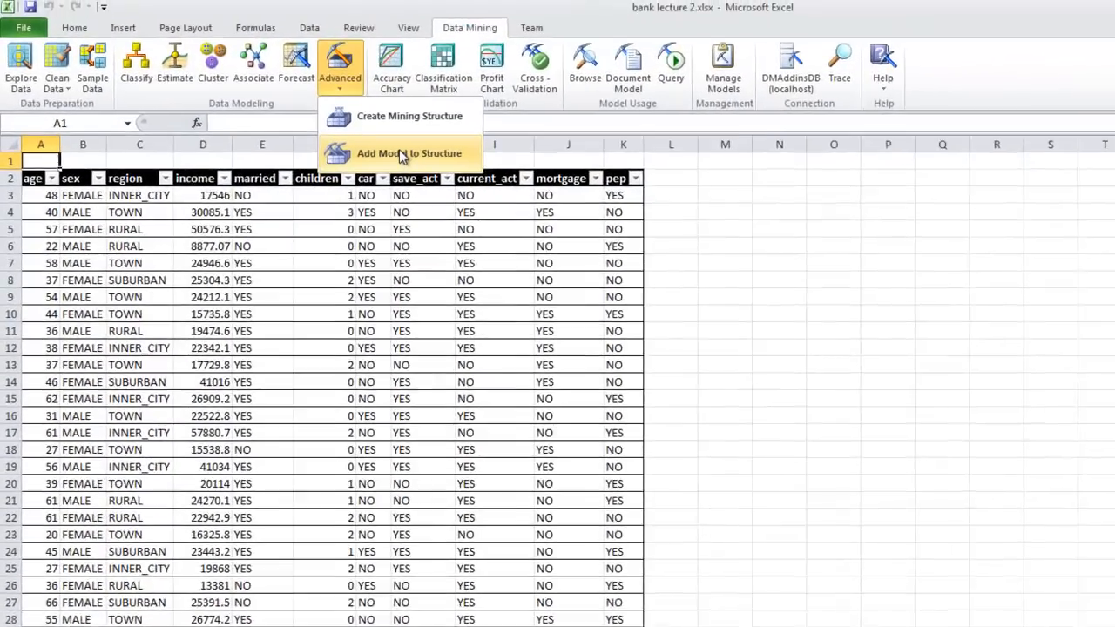
{"action": "left_click", "coordinate": [315, 96]}
{"action": "left_click", "coordinate": [379, 430]}
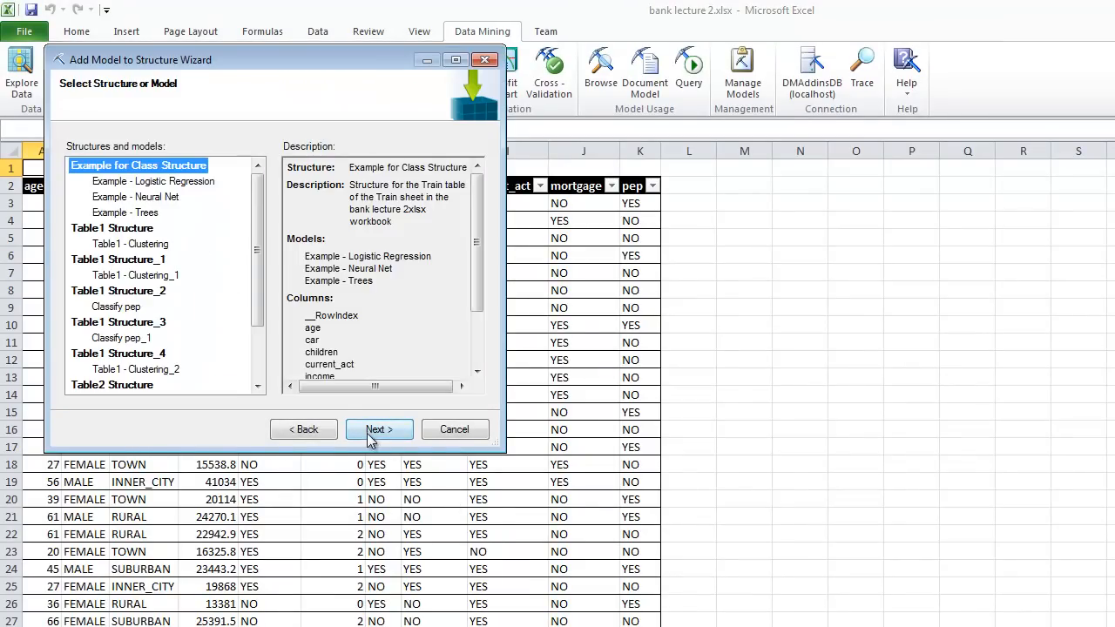
{"action": "left_click", "coordinate": [375, 429]}
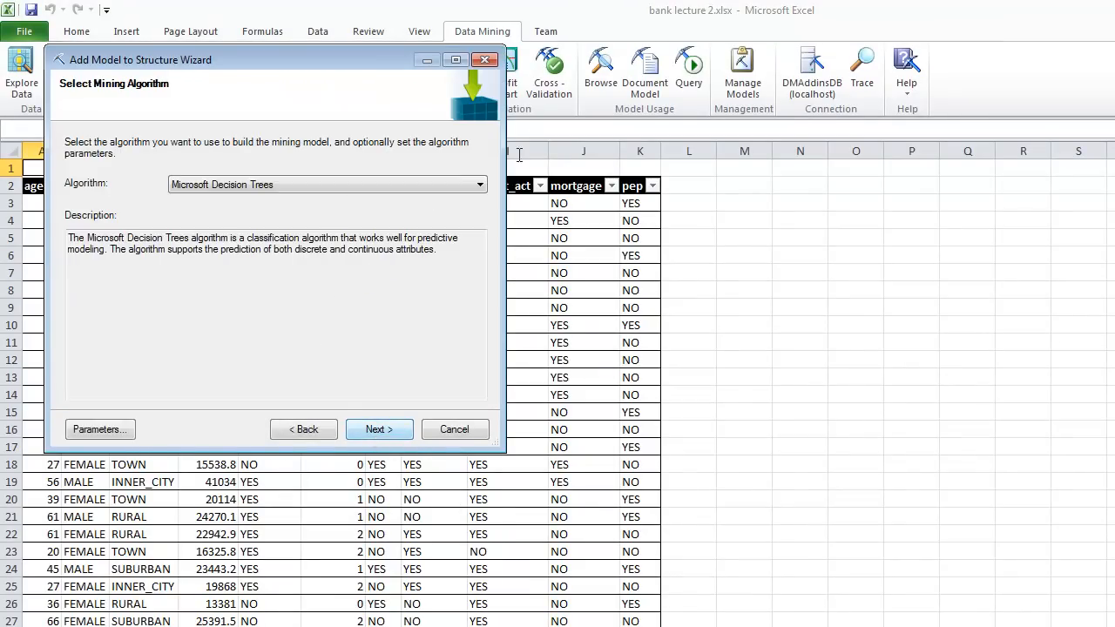
{"action": "left_click", "coordinate": [478, 184]}
{"action": "left_click", "coordinate": [277, 258]}
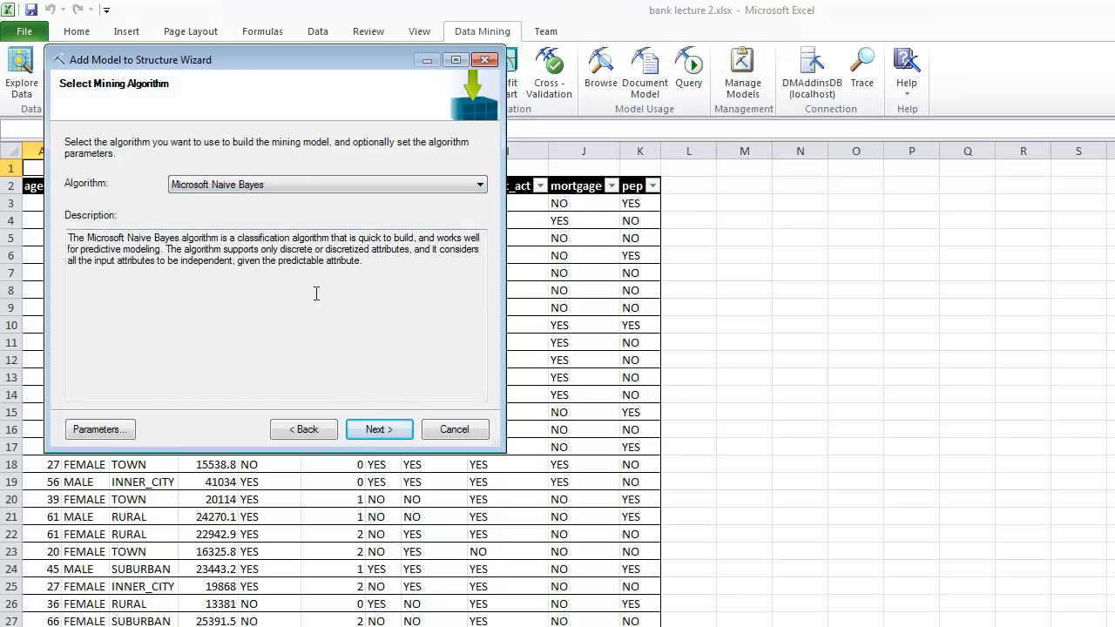
{"action": "left_click", "coordinate": [379, 429]}
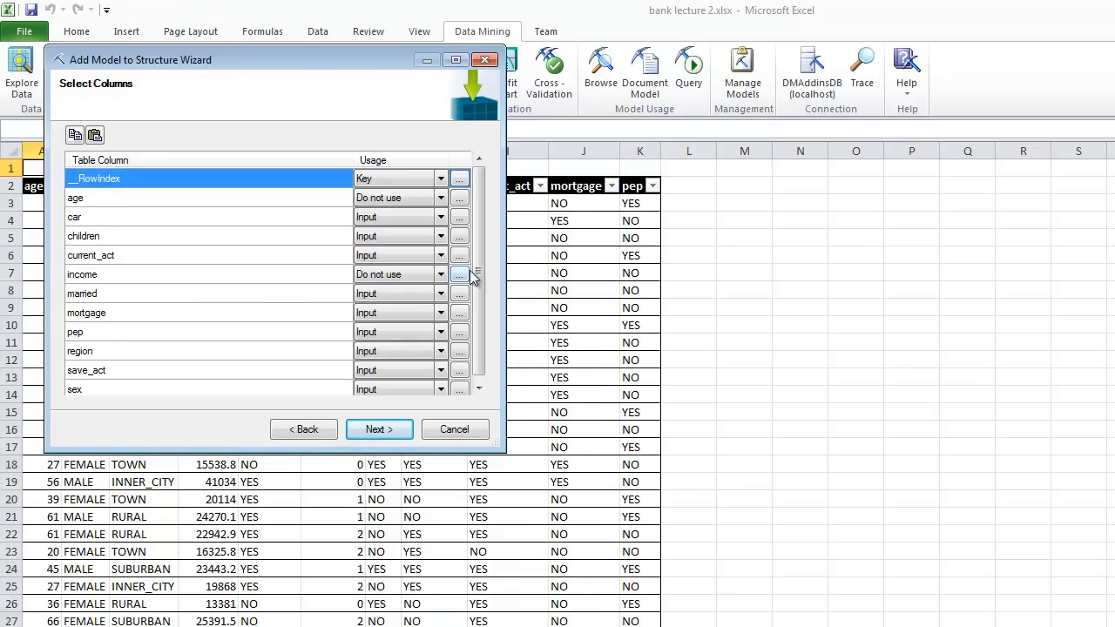
Set the usage of the pep column to Predict only for the Naive Bayes model
{"action": "left_click_drag", "start_coordinate": [482, 279], "coordinate": [483, 287]}
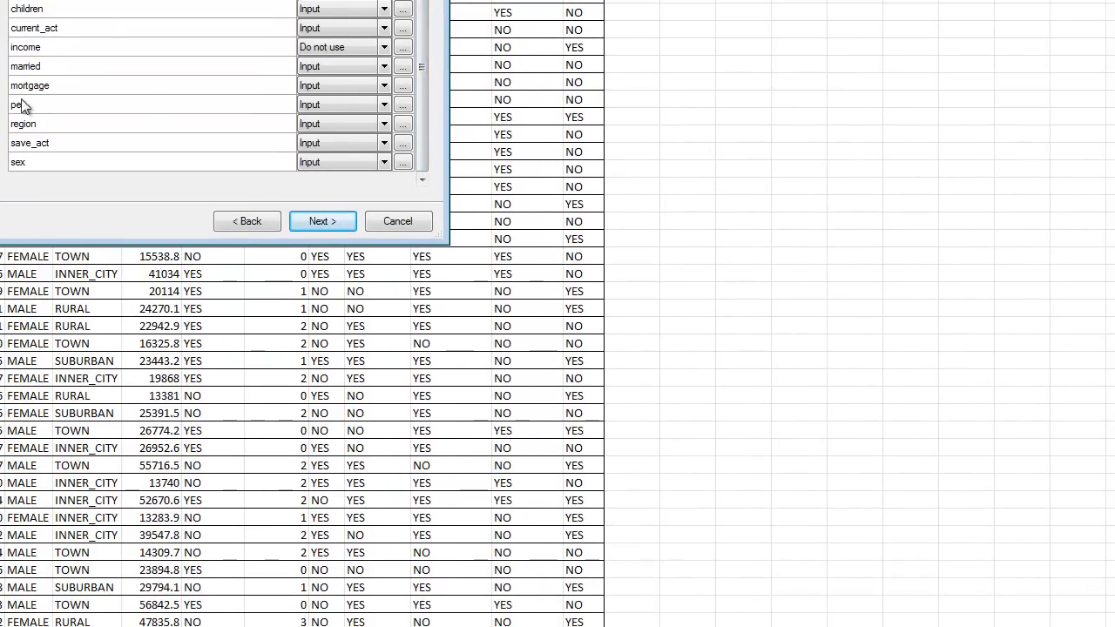
{"action": "left_click", "coordinate": [383, 105]}
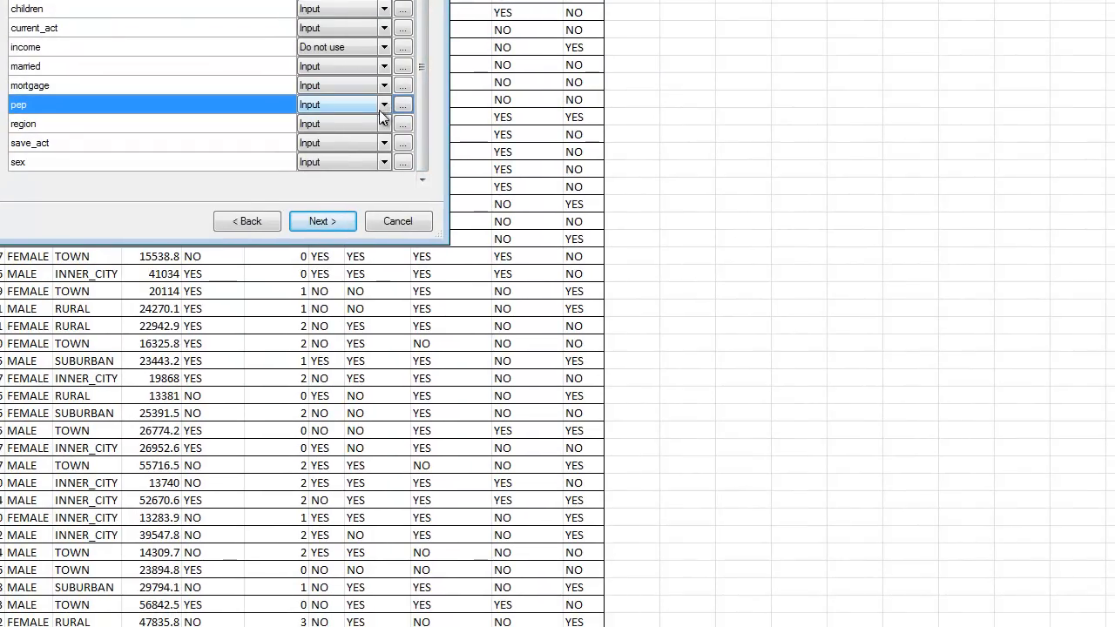
{"action": "left_click", "coordinate": [381, 110]}
{"action": "left_click", "coordinate": [357, 129]}
Build the model as "Example - Bayes" and review its full dependency network for pep
{"action": "left_click", "coordinate": [328, 219]}
{"action": "left_click", "coordinate": [328, 219]}
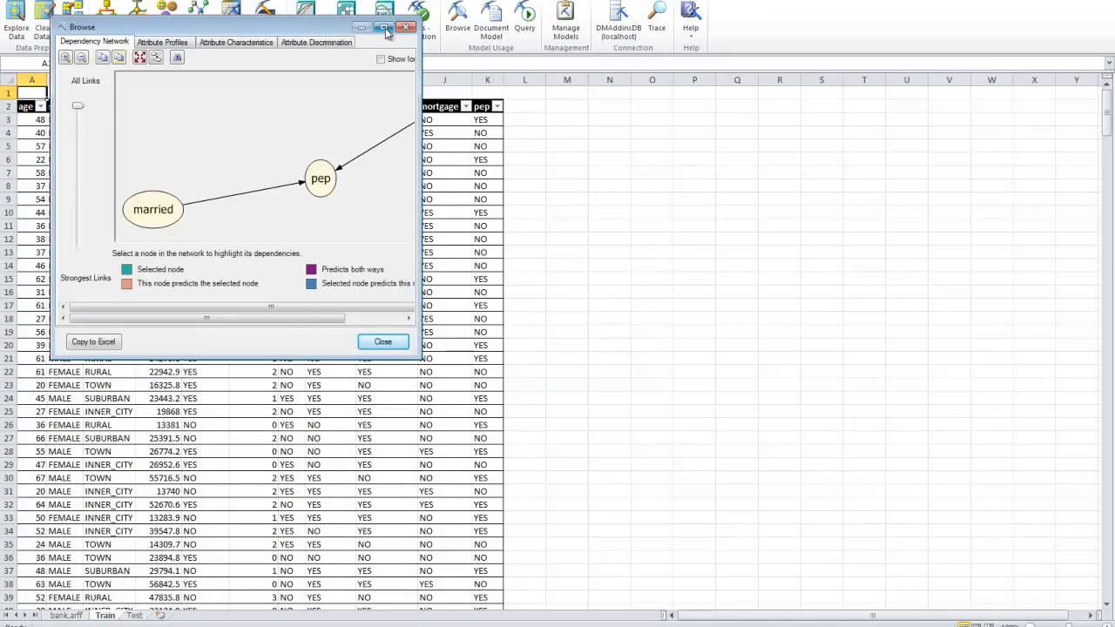
{"action": "left_click", "coordinate": [384, 28]}
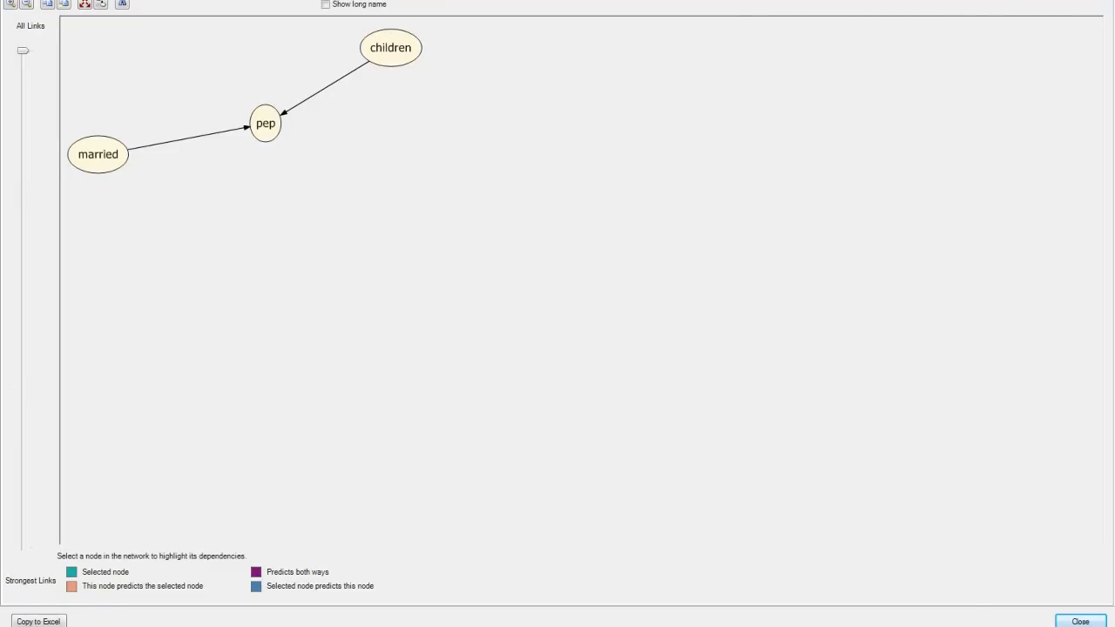
{"action": "left_click", "coordinate": [1079, 622]}
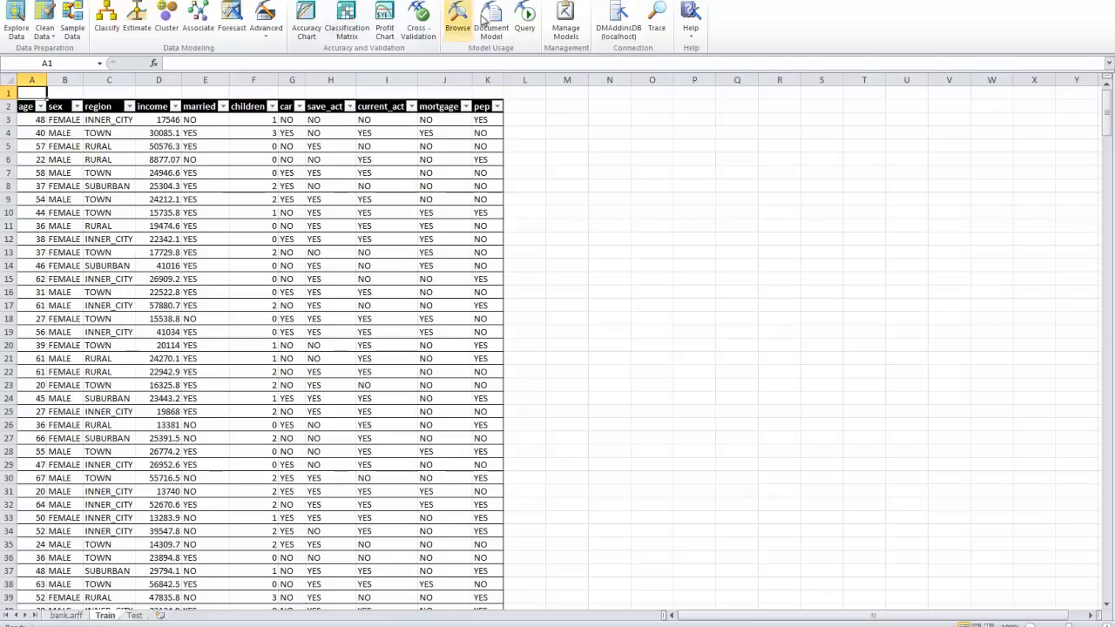
{"action": "left_click", "coordinate": [565, 35]}
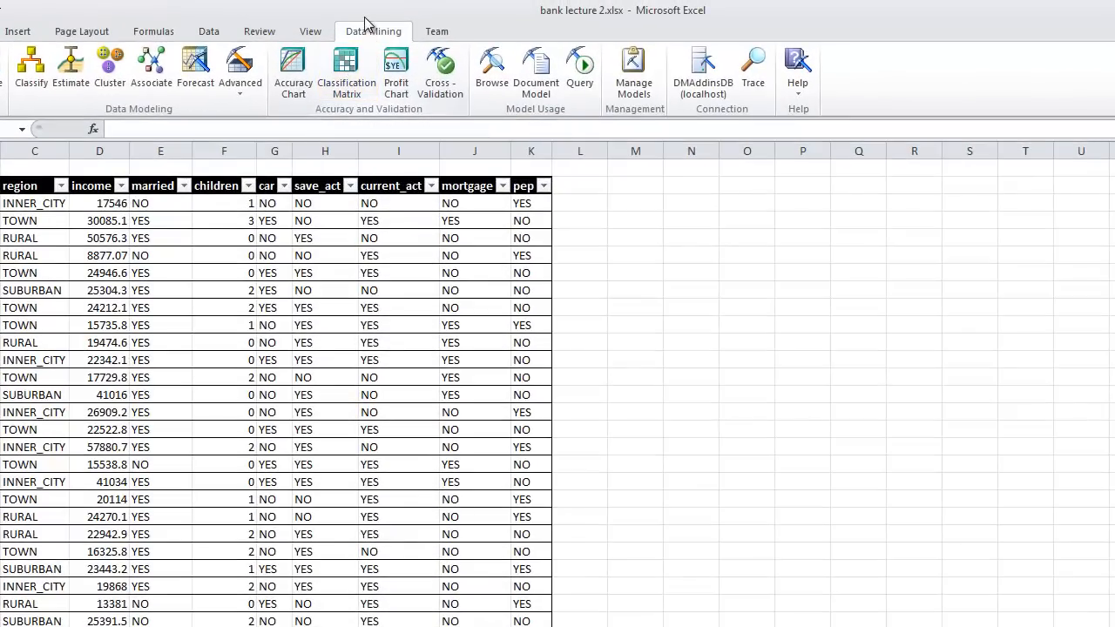
Start a classification matrix that evaluates all models in Example for Class Structure
{"action": "left_click", "coordinate": [347, 81]}
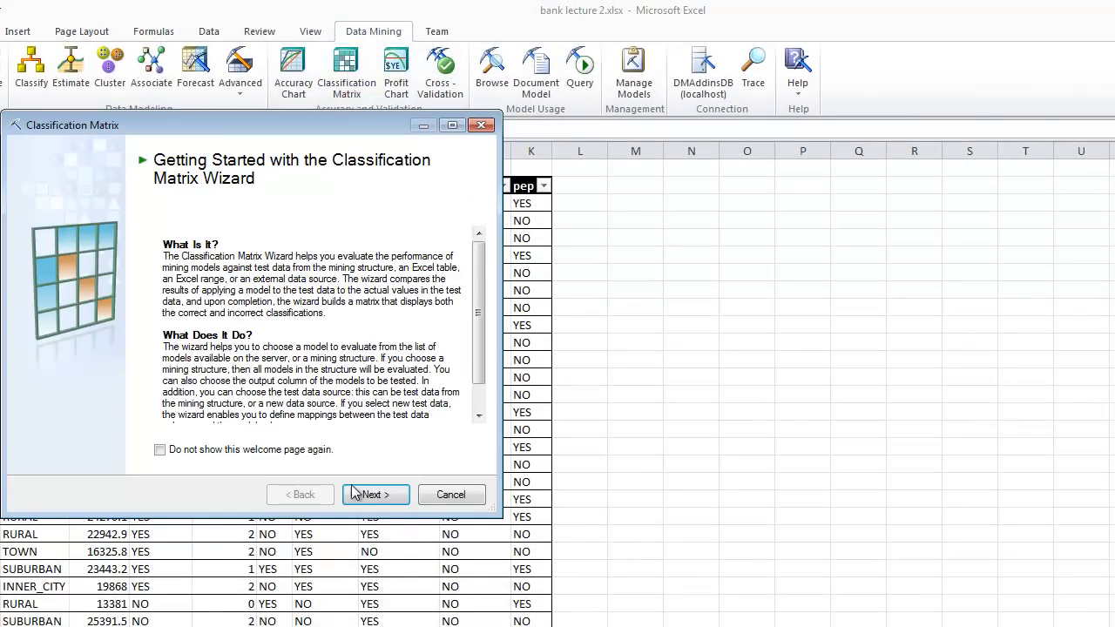
{"action": "left_click", "coordinate": [375, 495]}
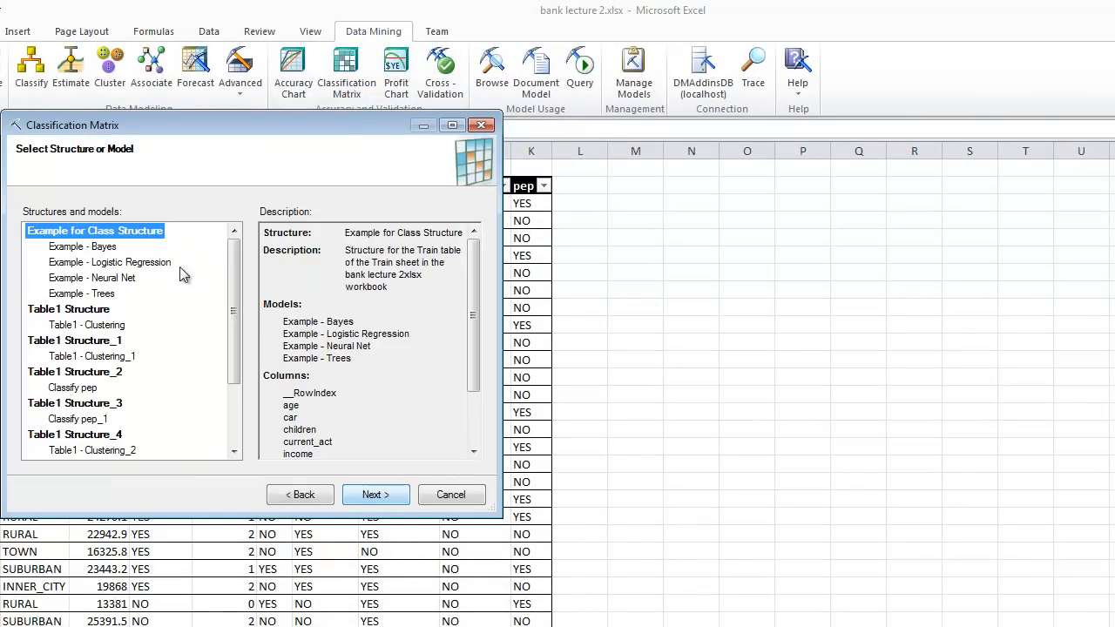
{"action": "left_click", "coordinate": [94, 247]}
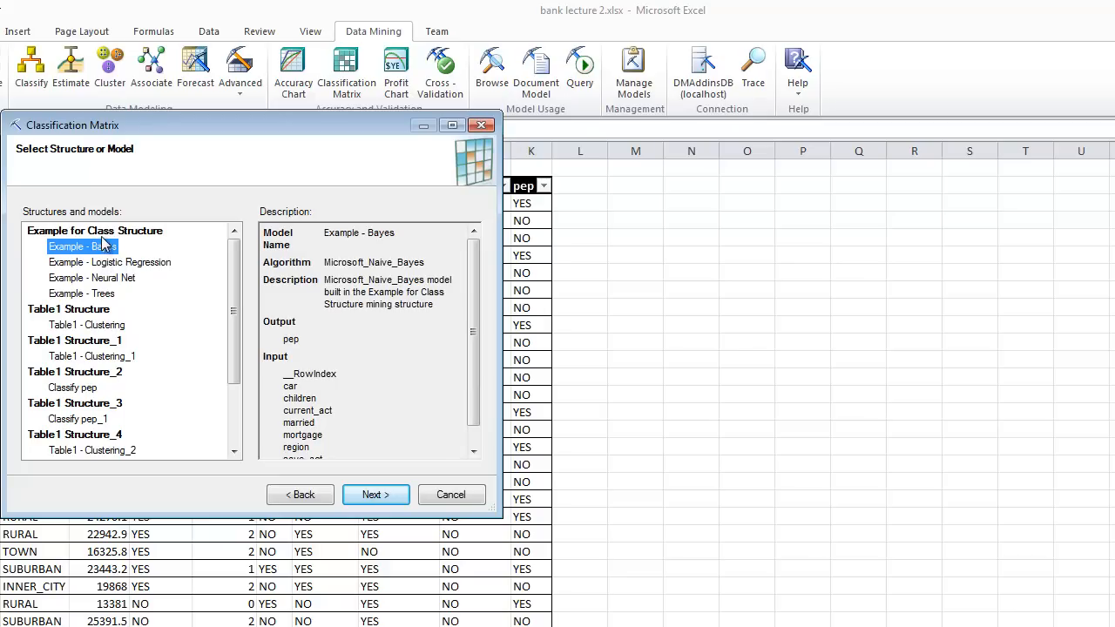
{"action": "left_click", "coordinate": [103, 232]}
{"action": "left_click", "coordinate": [375, 494]}
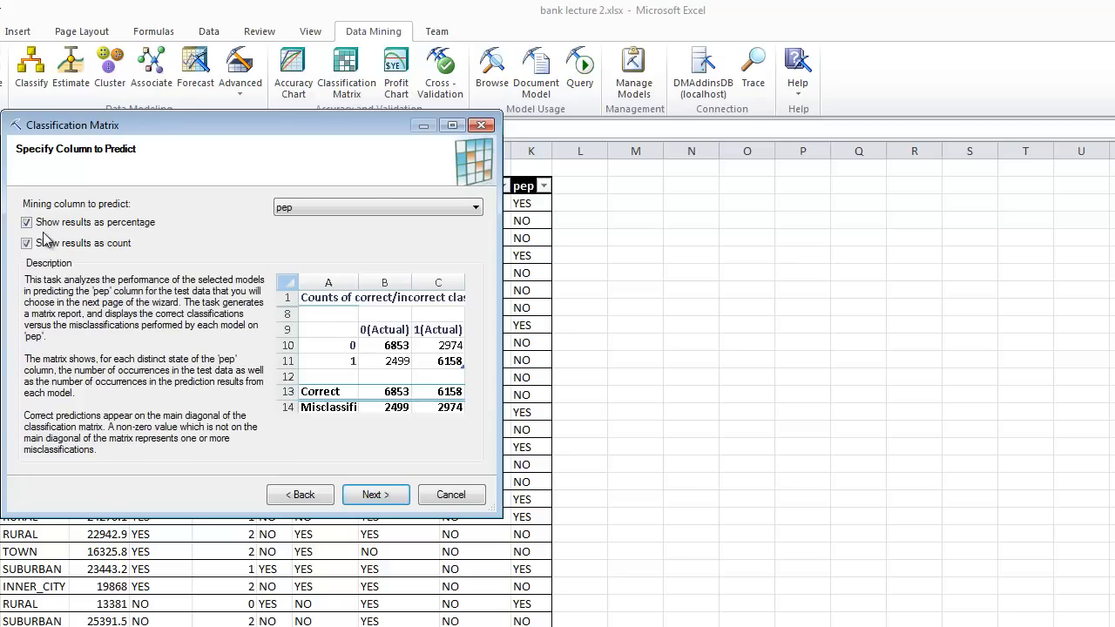
Keep pep as the mining column to predict and report the matrix results as percentages only, without counts
{"action": "left_click", "coordinate": [462, 210]}
{"action": "left_click", "coordinate": [462, 223]}
{"action": "left_click", "coordinate": [29, 246]}
{"action": "left_click", "coordinate": [383, 503]}
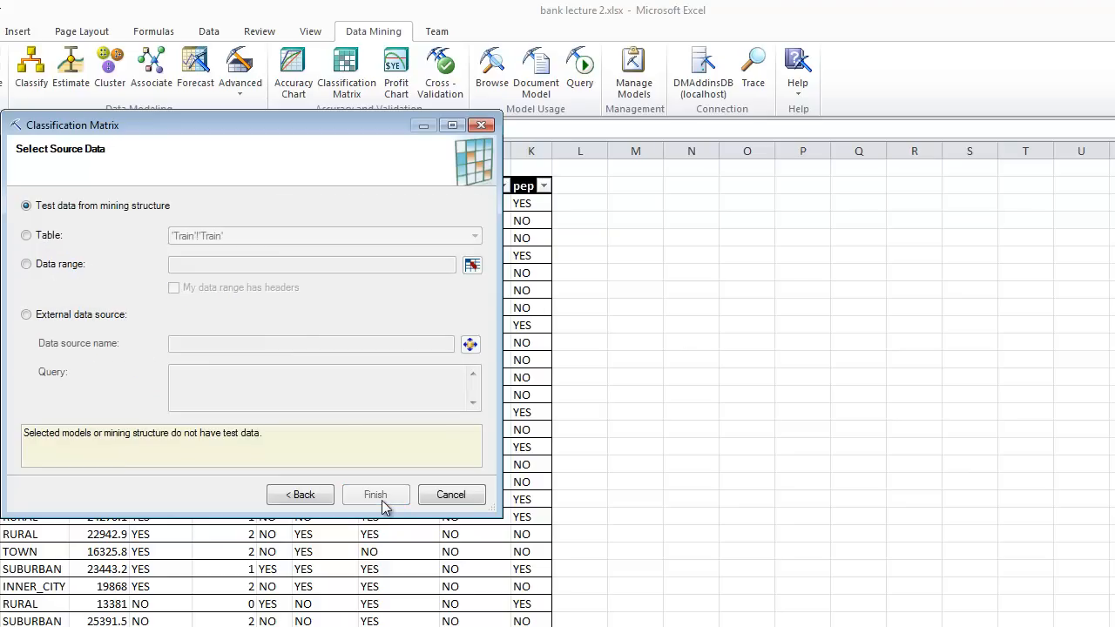
{"action": "left_click", "coordinate": [307, 505]}
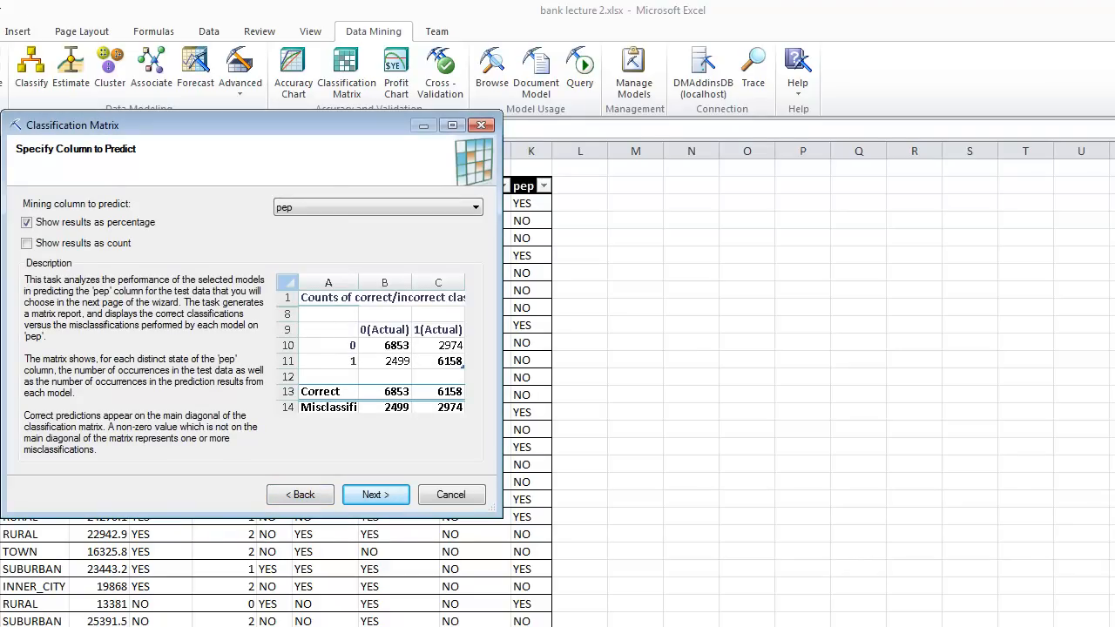
{"action": "left_click", "coordinate": [382, 496]}
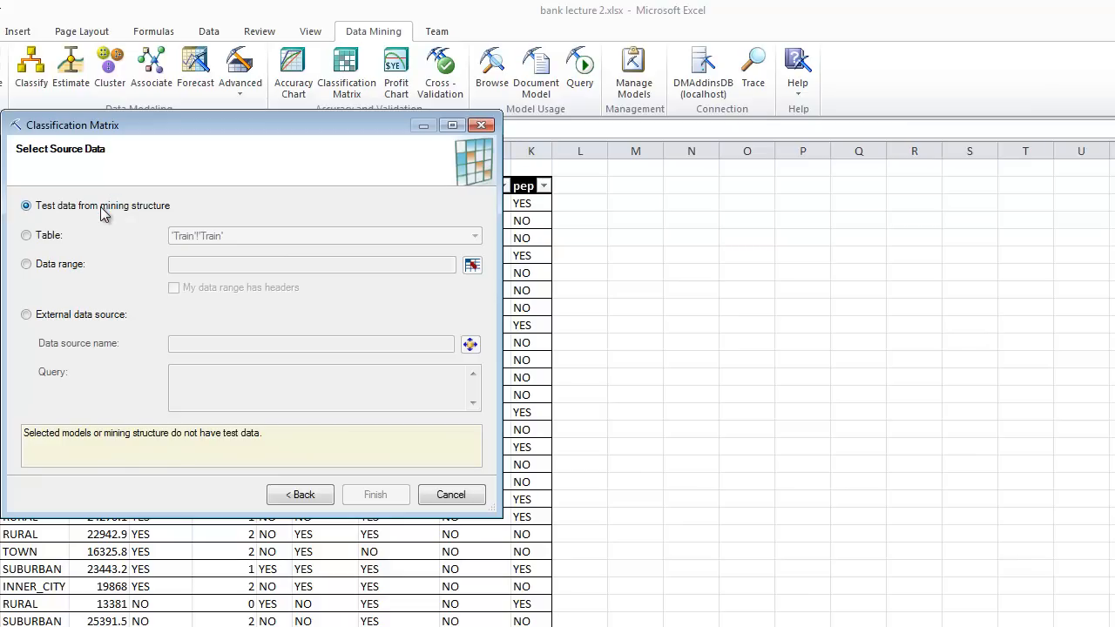
Use the 'Test'!'Test' table as source data and generate the classification matrix with the matching column relationships
{"action": "left_click", "coordinate": [26, 236]}
{"action": "left_click", "coordinate": [475, 236]}
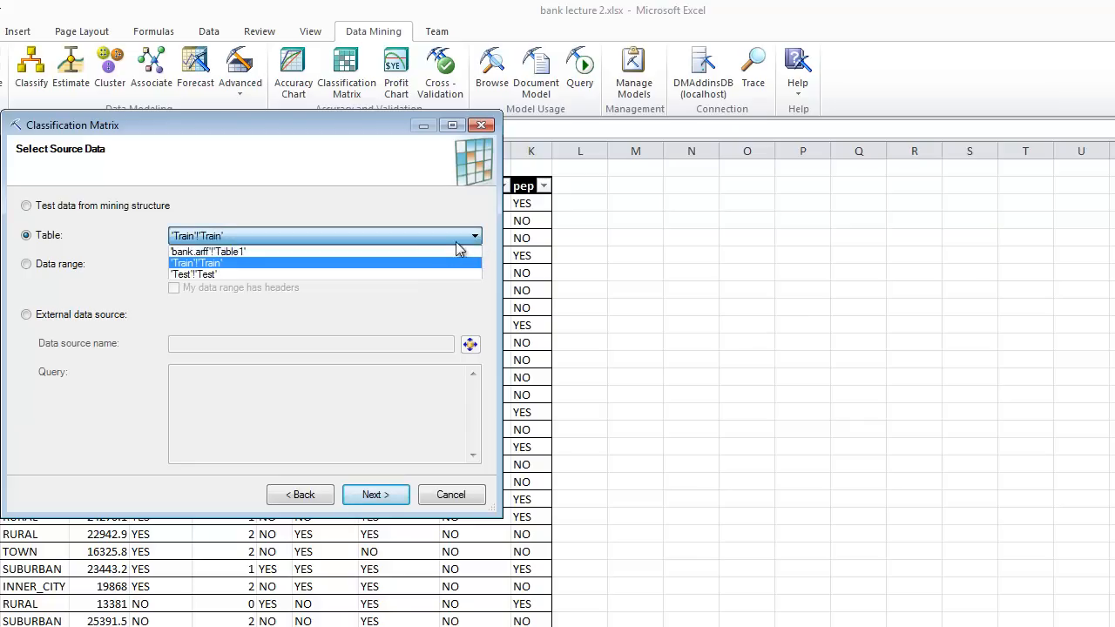
{"action": "left_click", "coordinate": [200, 275]}
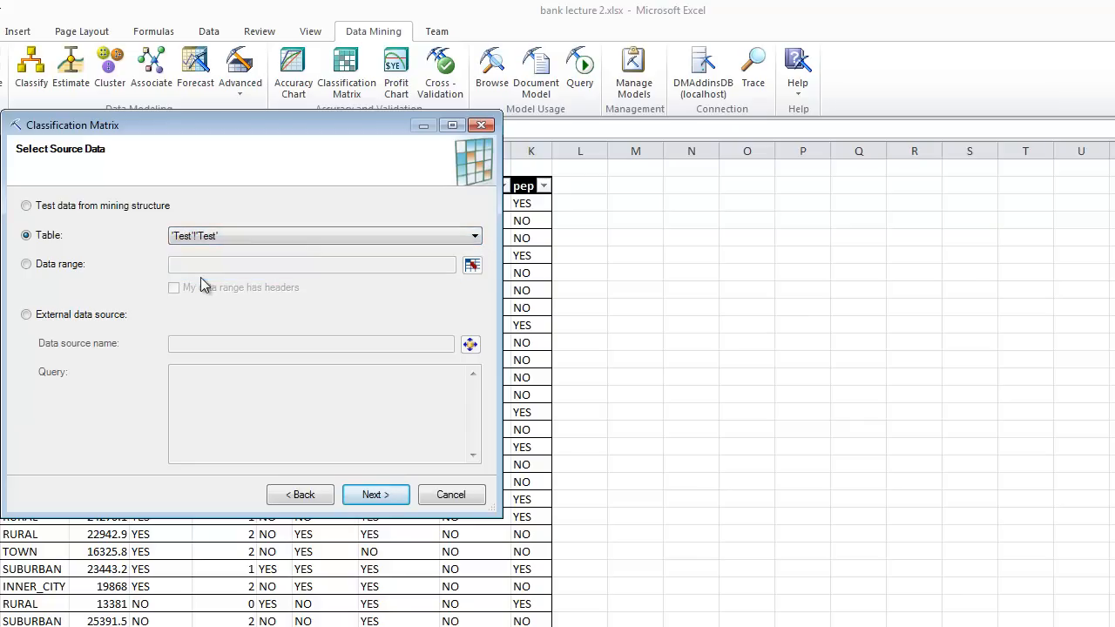
{"action": "left_click", "coordinate": [376, 494]}
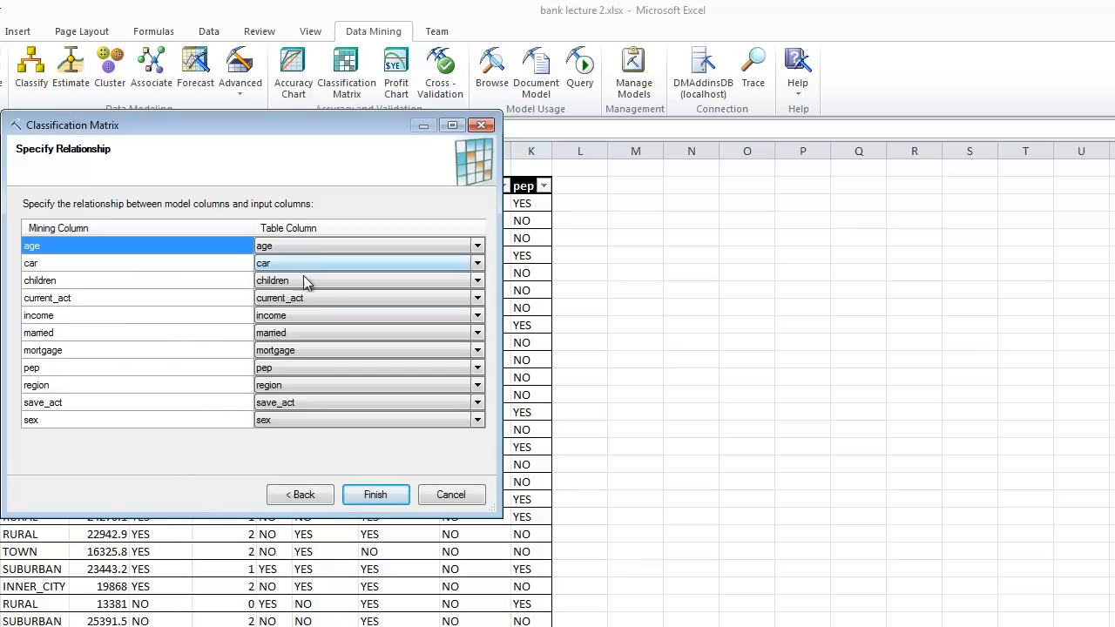
{"action": "left_click", "coordinate": [381, 501]}
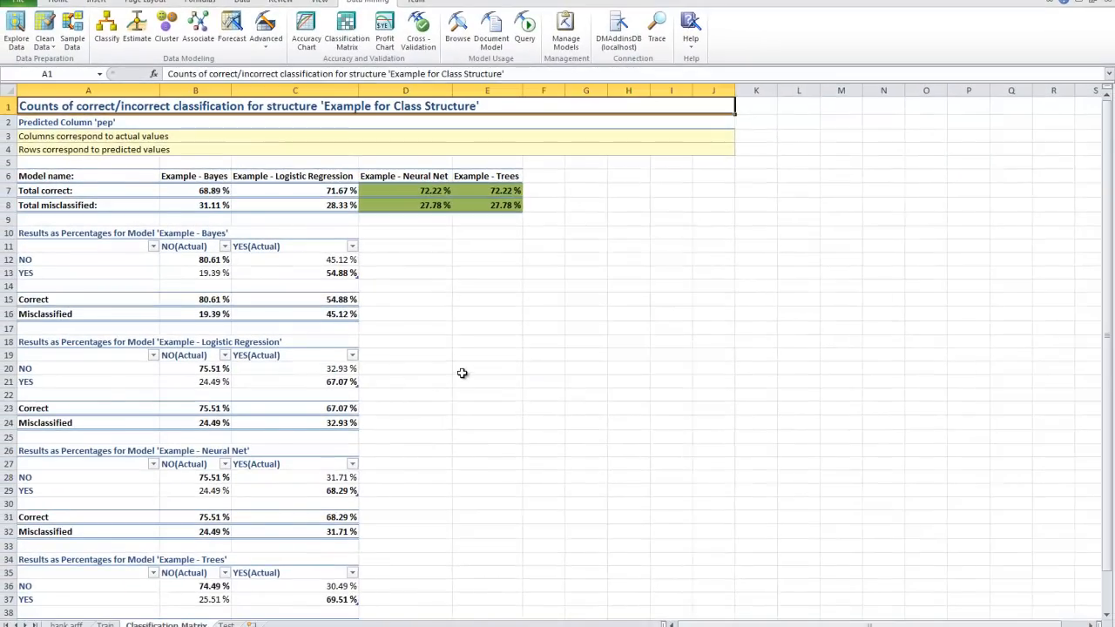
Compare the correct and misclassified percentages for actual YES and NO cases across the four models in the classification matrix
{"action": "scroll", "coordinate": [462, 373], "scroll_direction": "down", "scroll_amount": 1}
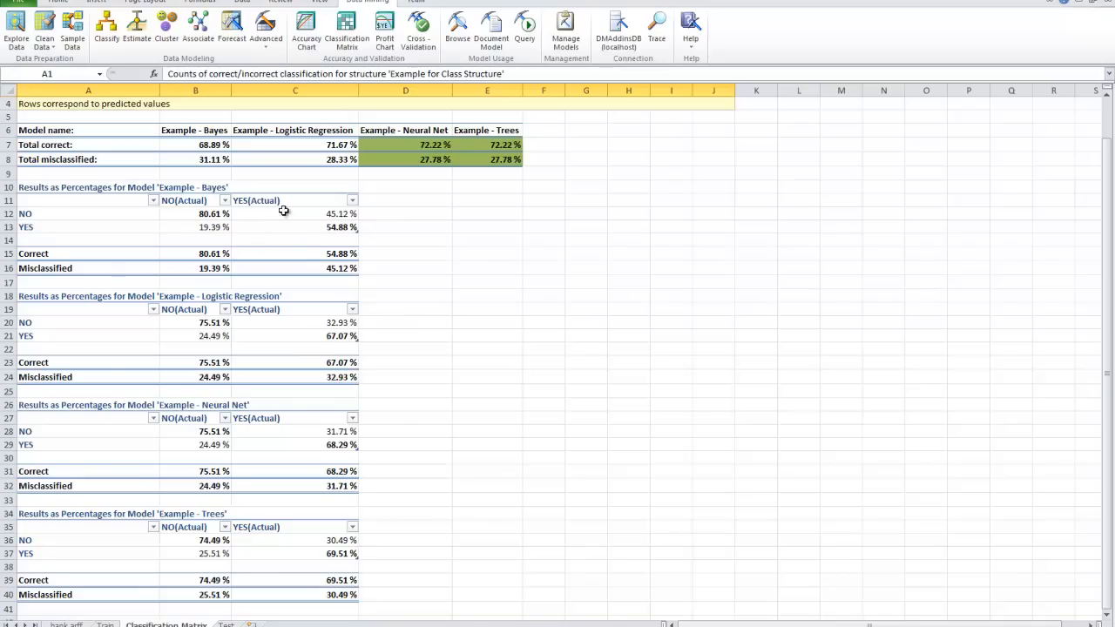
{"action": "left_click", "coordinate": [318, 226]}
{"action": "left_click", "coordinate": [308, 339]}
{"action": "left_click", "coordinate": [324, 446]}
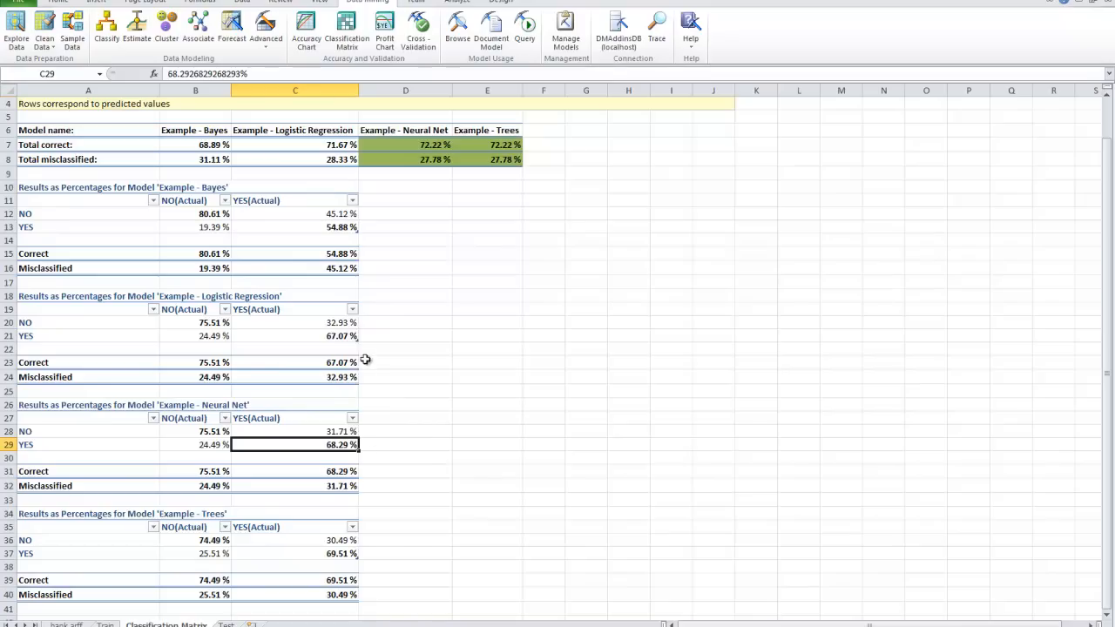
{"action": "left_click", "coordinate": [331, 556]}
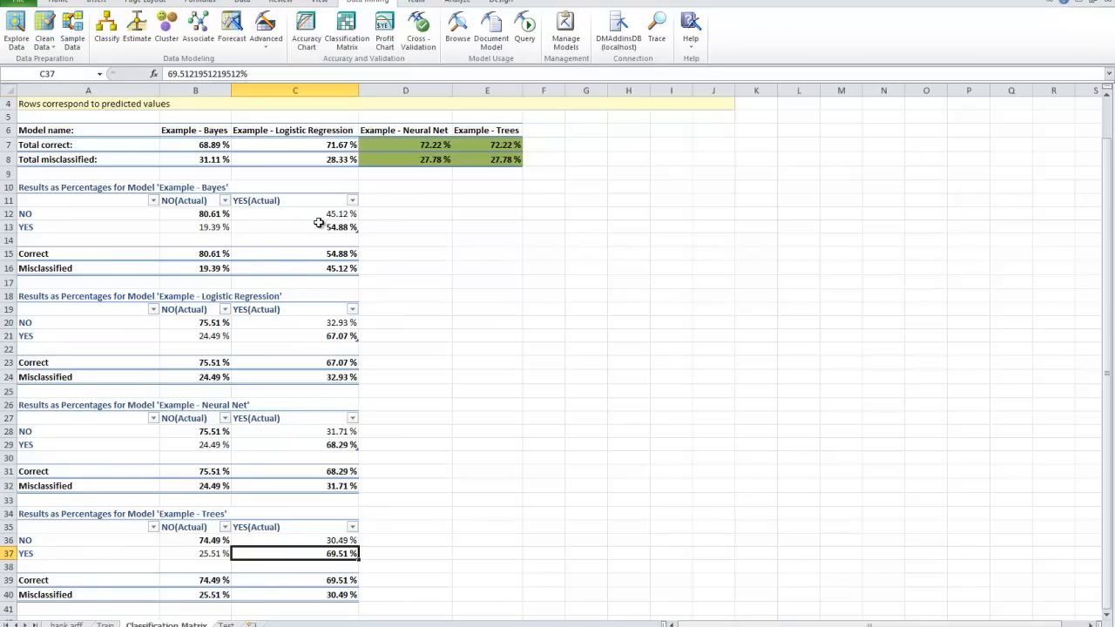
{"action": "left_click", "coordinate": [319, 224]}
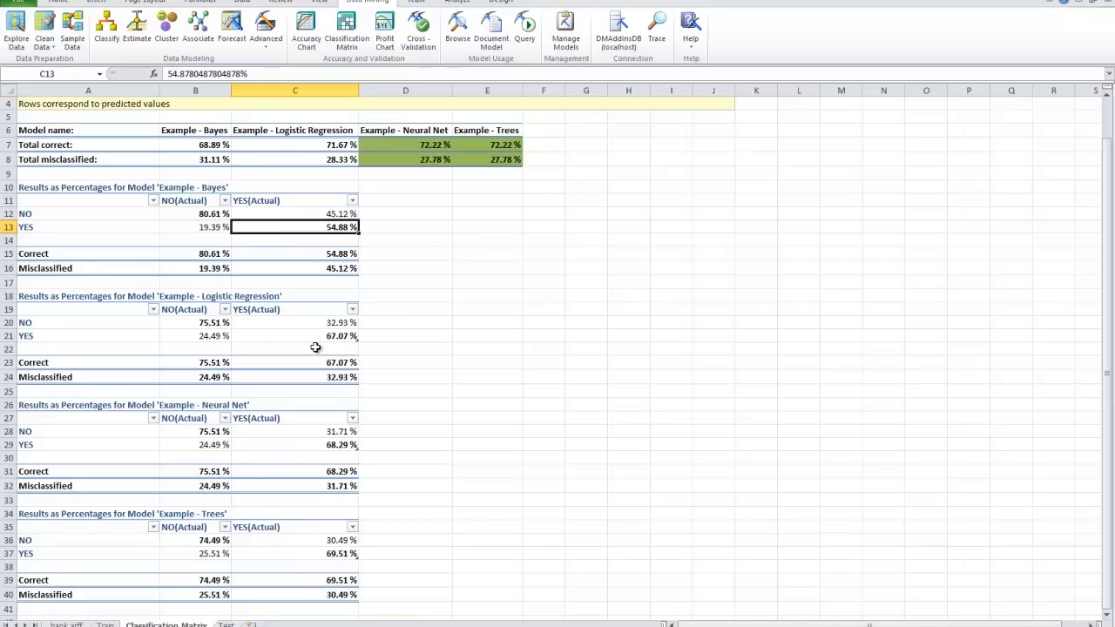
{"action": "left_click", "coordinate": [196, 323]}
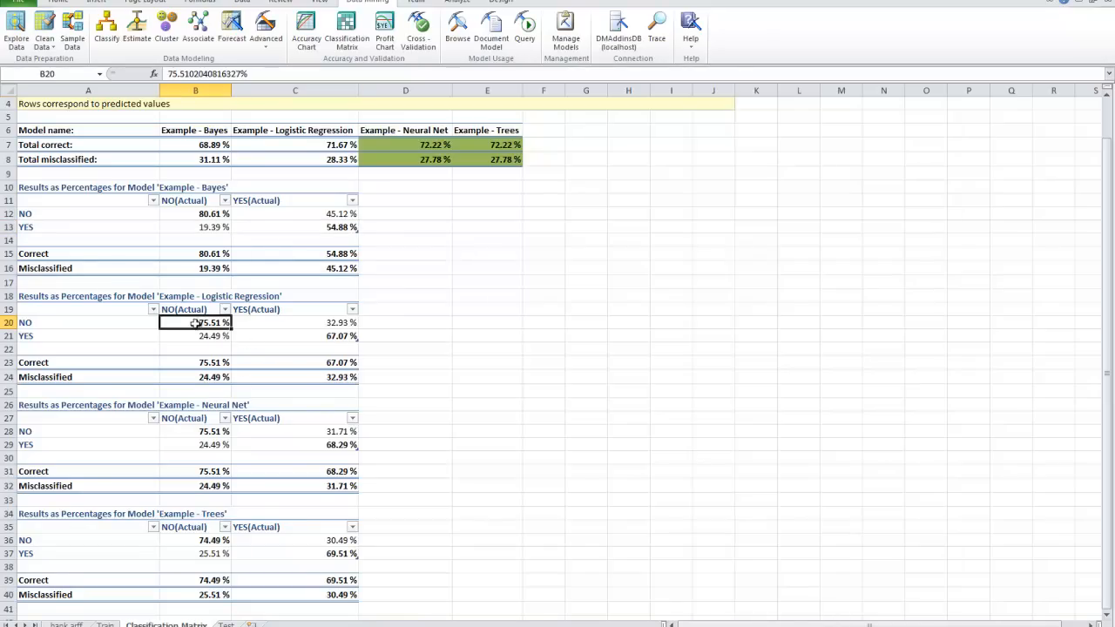
{"action": "left_click", "coordinate": [337, 336]}
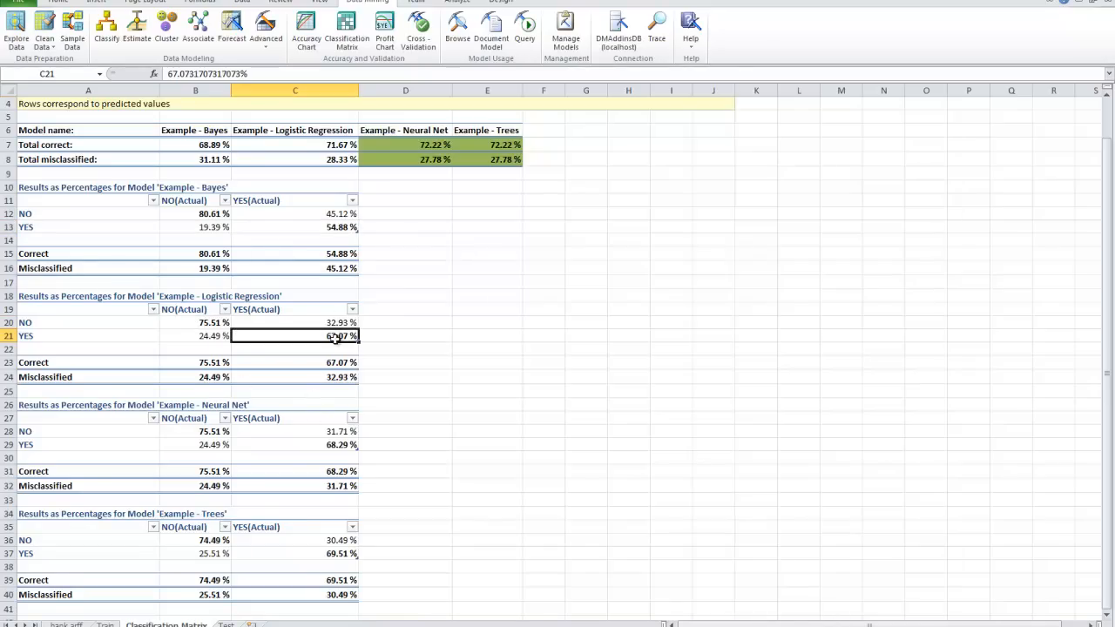
{"action": "left_click", "coordinate": [338, 540]}
{"action": "left_click", "coordinate": [207, 555]}
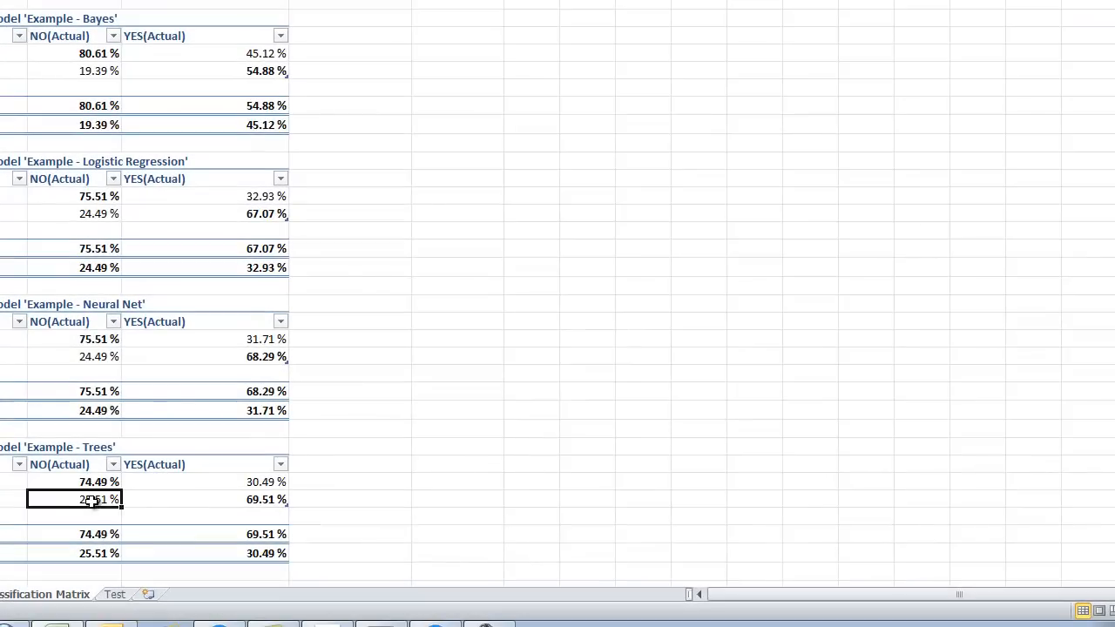